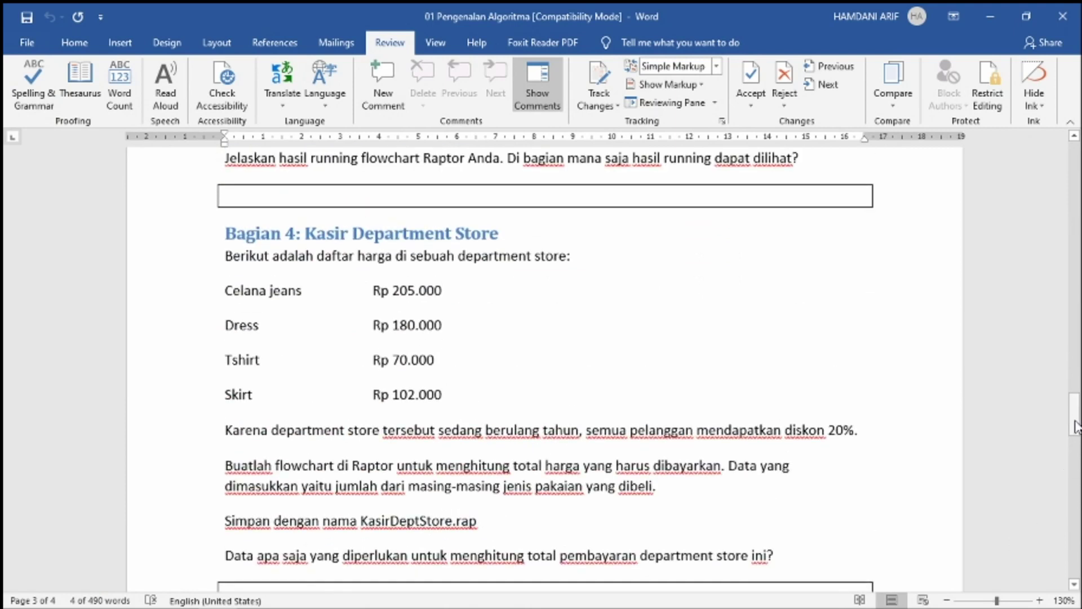
Review the worksheet's title, the NIM/Nama line and the list of learning objectives on the first page
{"action": "scroll", "coordinate": [413, 478], "scroll_direction": "up", "scroll_amount": 3}
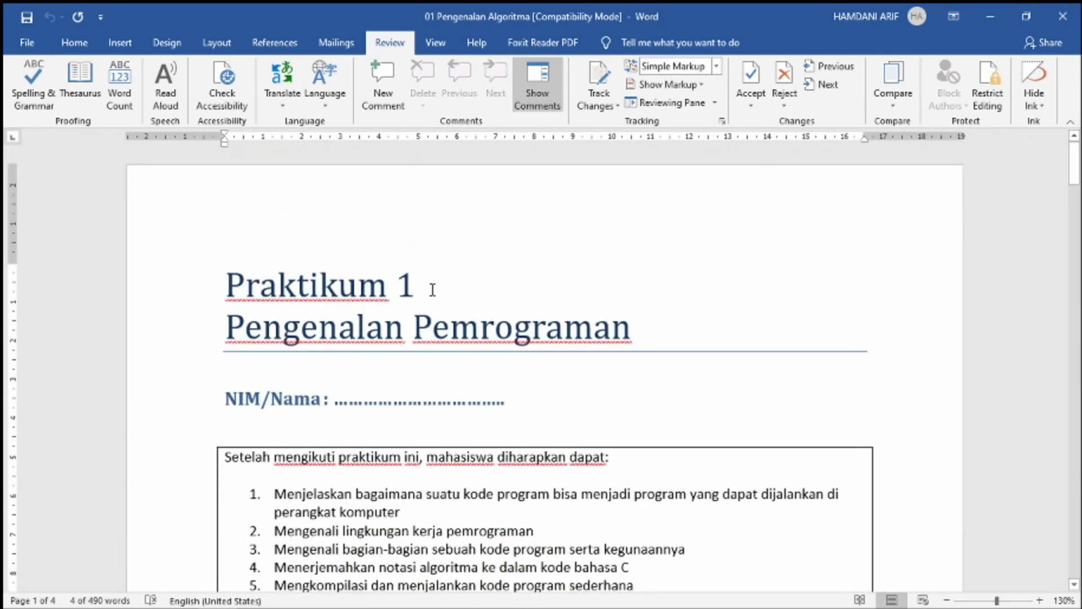
{"action": "left_click_drag", "start_coordinate": [634, 332], "coordinate": [240, 342]}
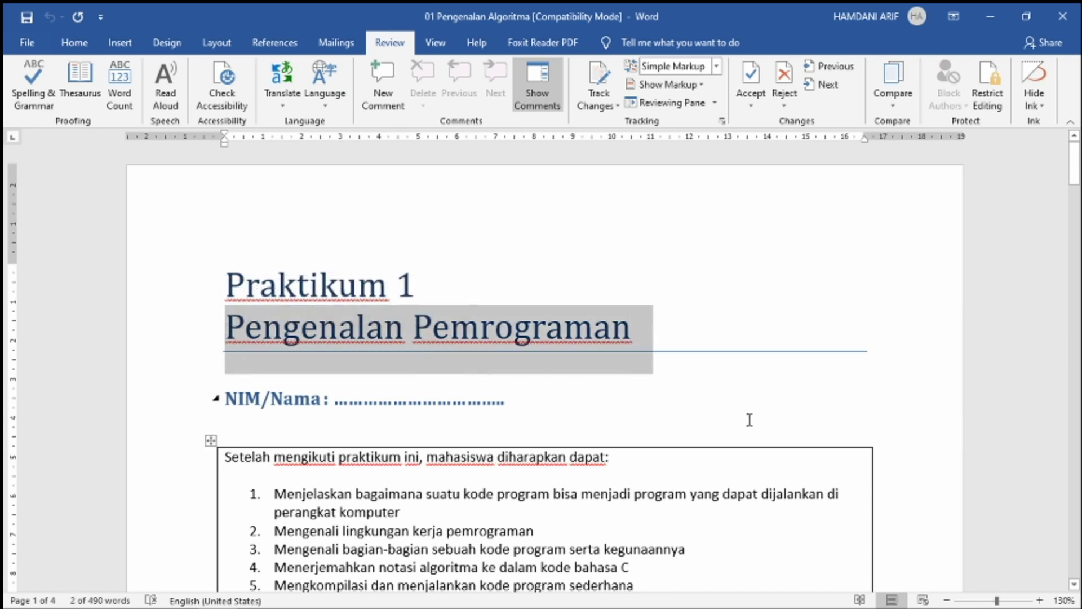
{"action": "scroll", "coordinate": [451, 468], "scroll_direction": "down", "scroll_amount": 3}
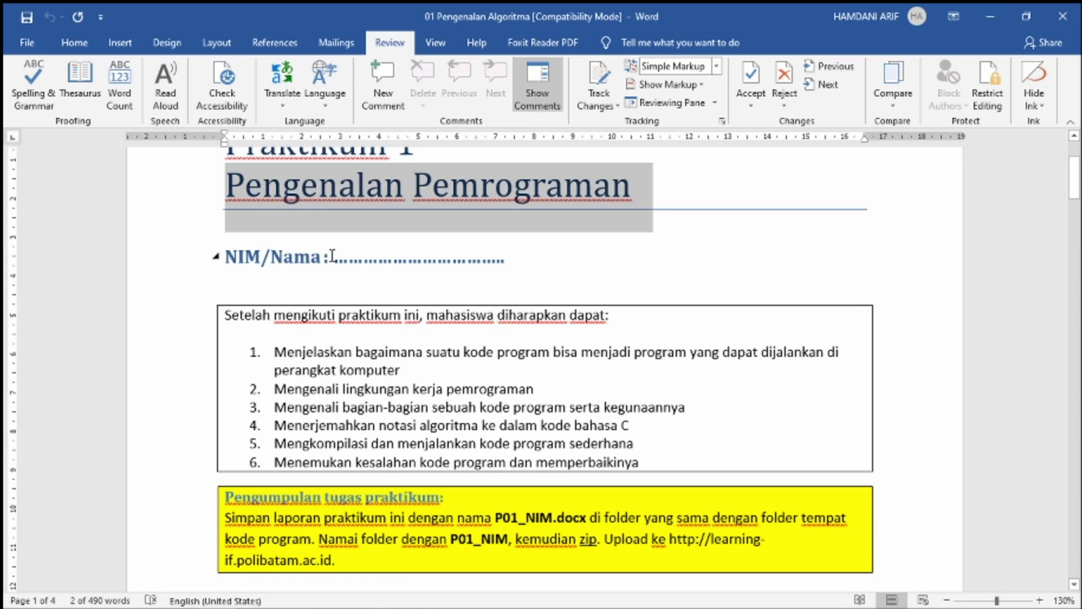
{"action": "scroll", "coordinate": [534, 293], "scroll_direction": "down", "scroll_amount": 2}
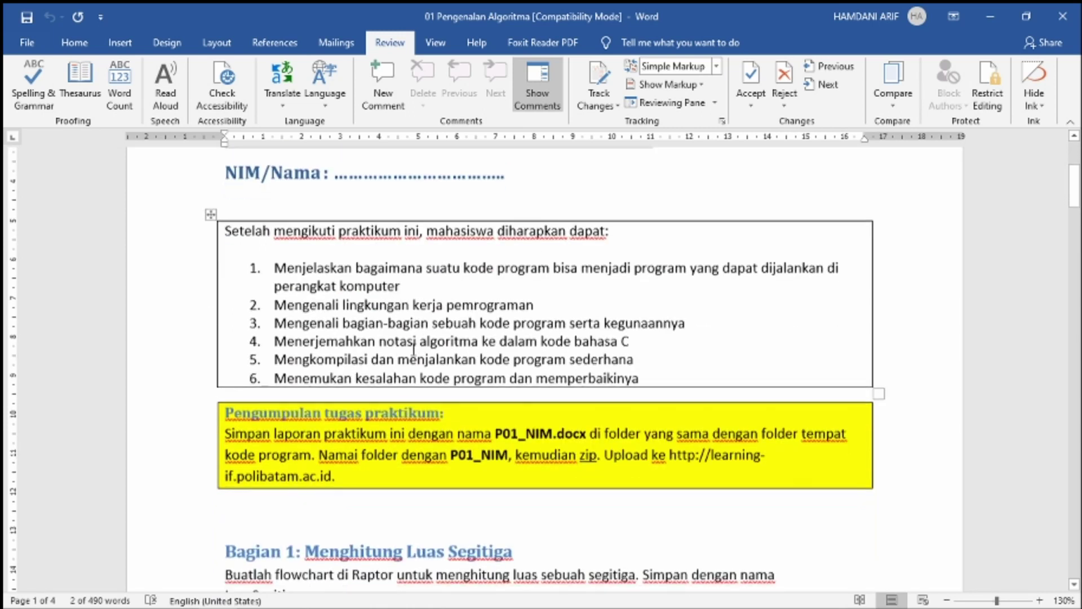
{"action": "left_click_drag", "start_coordinate": [225, 221], "coordinate": [639, 366]}
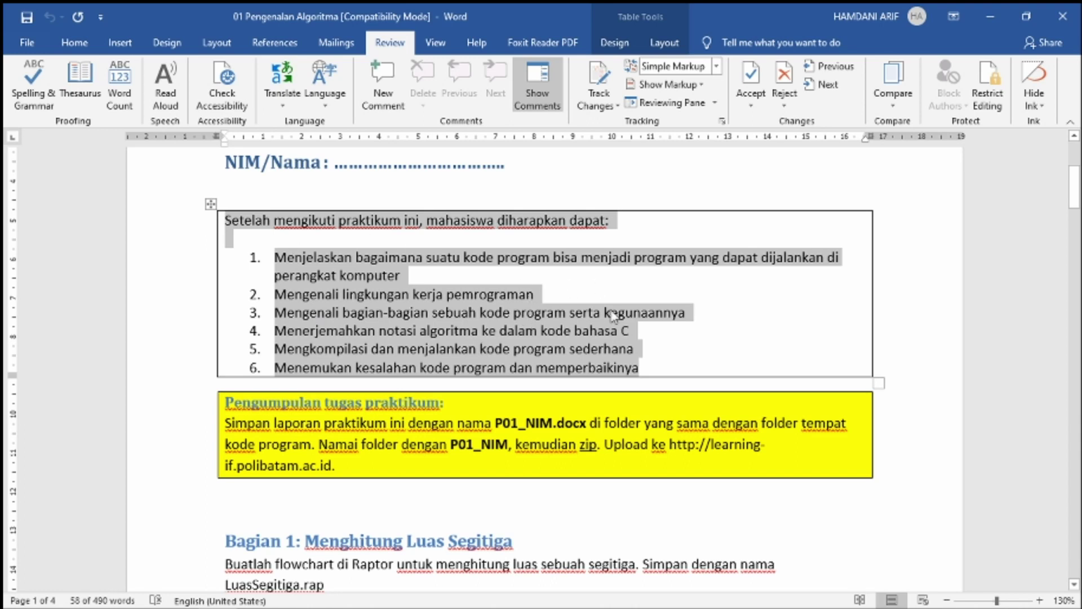
{"action": "scroll", "coordinate": [601, 327], "scroll_direction": "down", "scroll_amount": 2}
{"action": "scroll", "coordinate": [600, 327], "scroll_direction": "down", "scroll_amount": 1}
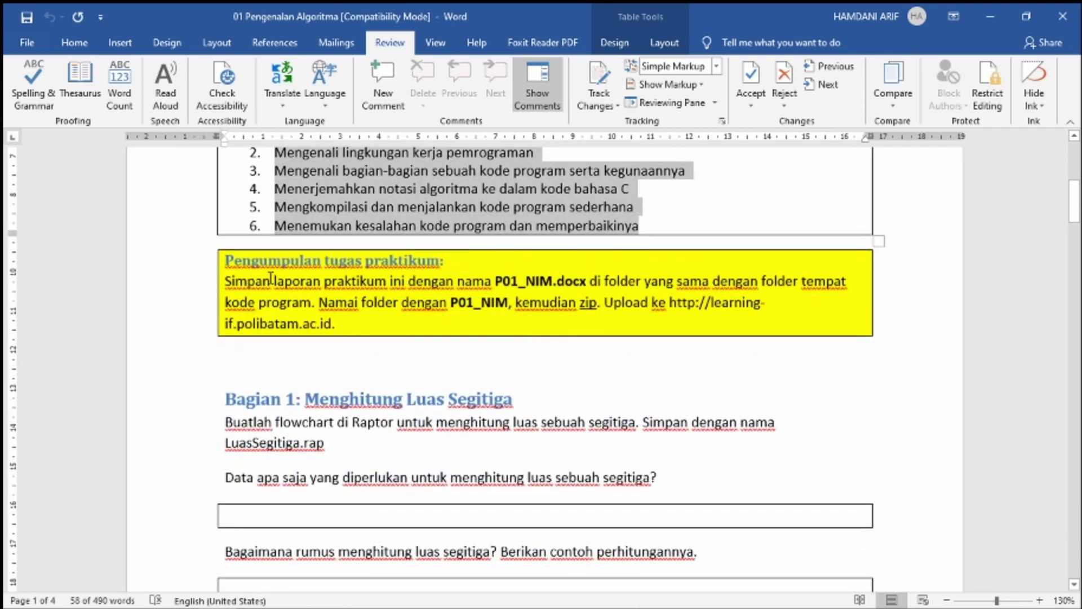
{"action": "scroll", "coordinate": [608, 321], "scroll_direction": "up", "scroll_amount": 7}
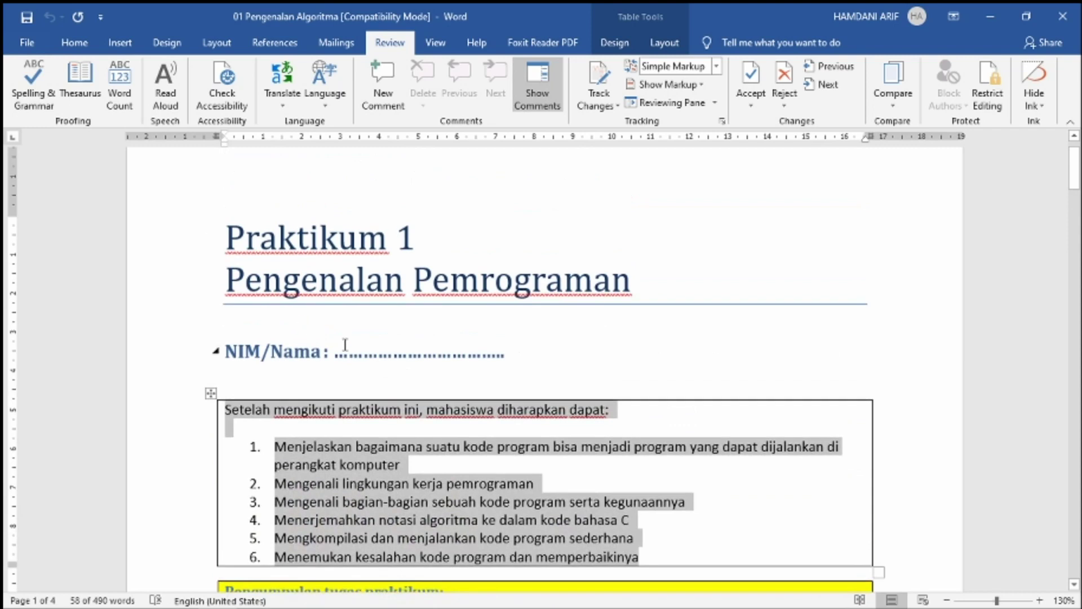
Examine the report file name, folder name and upload address in the yellow Pengumpulan tugas praktikum box
{"action": "scroll", "coordinate": [507, 347], "scroll_direction": "down", "scroll_amount": 5}
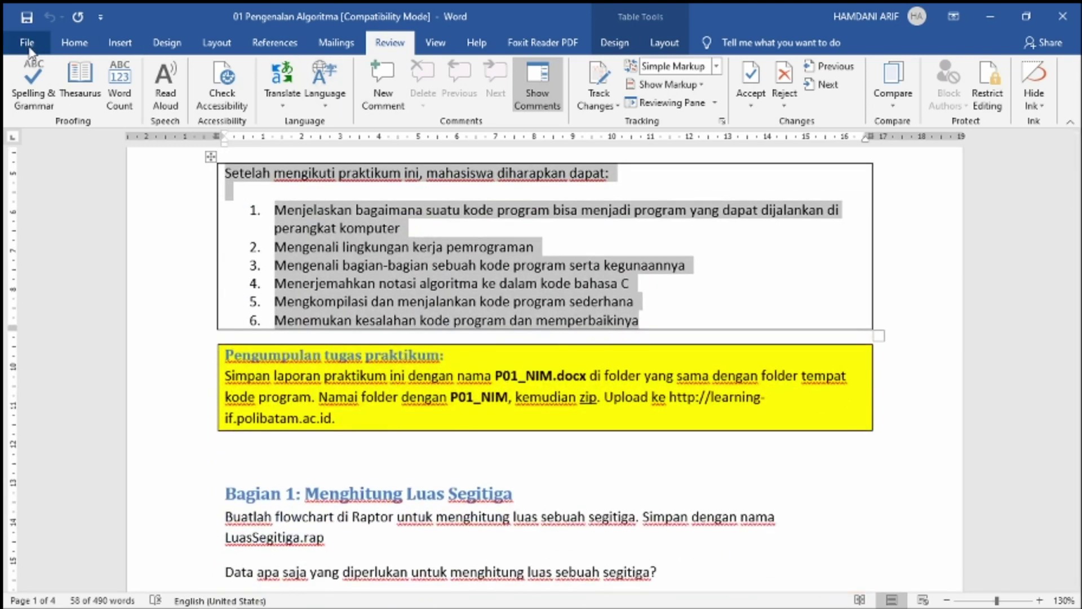
{"action": "left_click", "coordinate": [487, 418]}
{"action": "left_click_drag", "start_coordinate": [493, 375], "coordinate": [517, 377]}
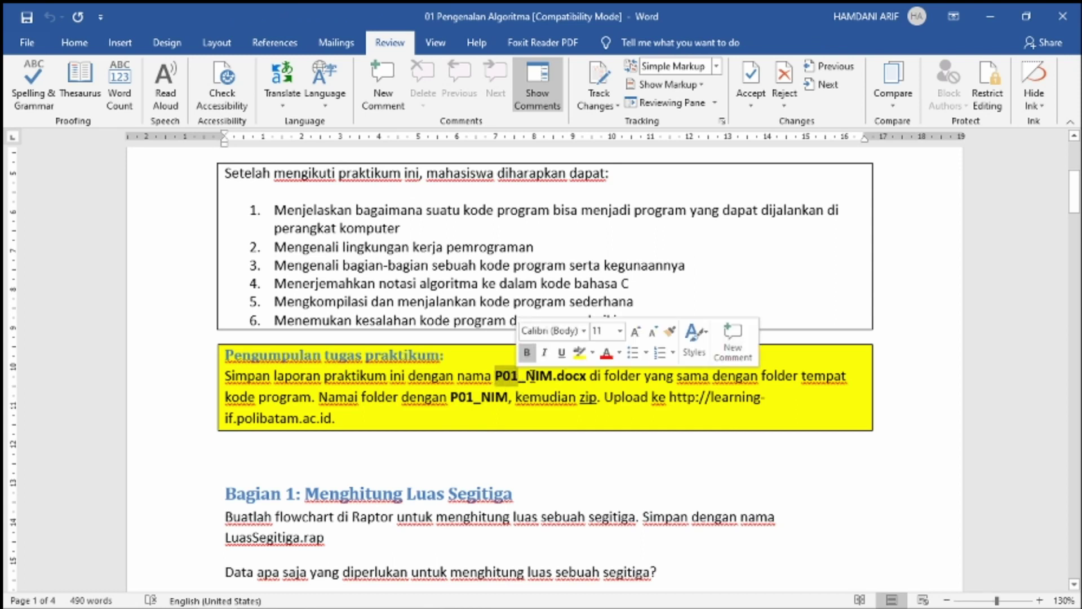
{"action": "left_click_drag", "start_coordinate": [525, 376], "coordinate": [552, 376]}
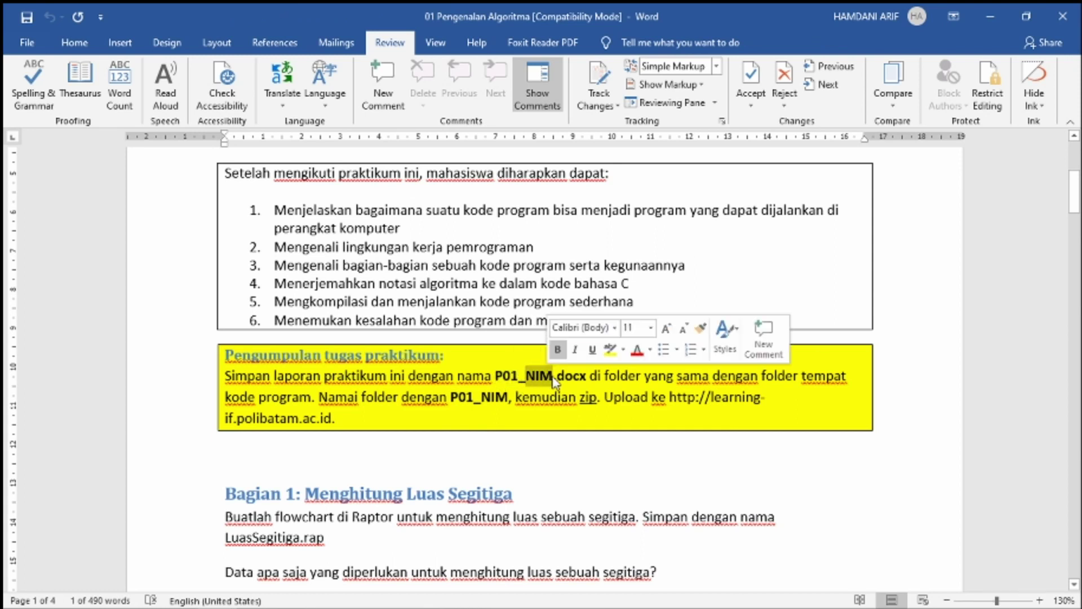
{"action": "left_click", "coordinate": [589, 375]}
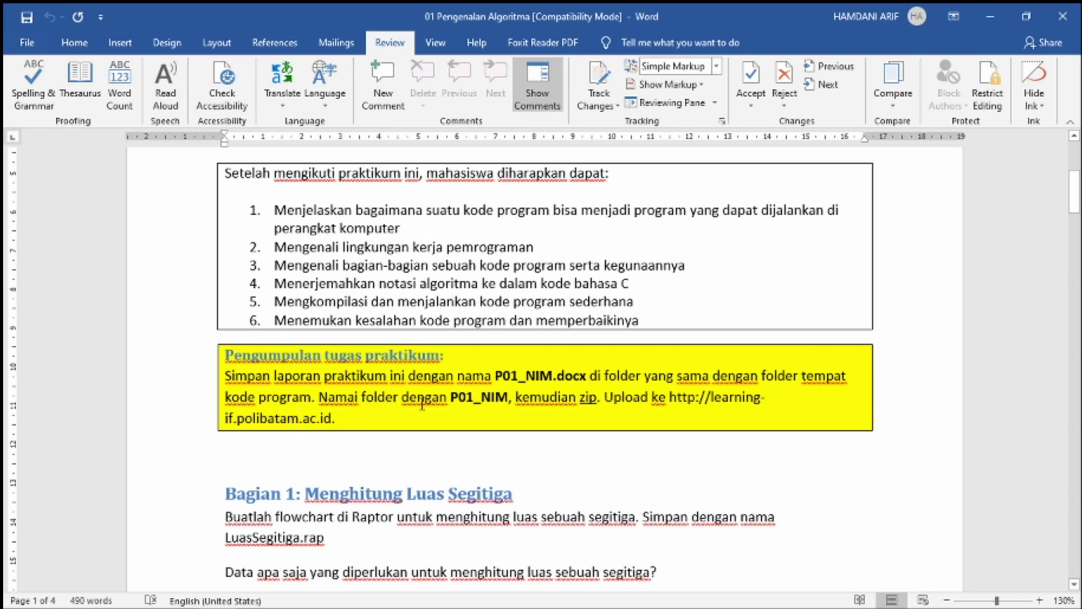
{"action": "left_click", "coordinate": [474, 398]}
{"action": "left_click_drag", "start_coordinate": [451, 398], "coordinate": [503, 398]}
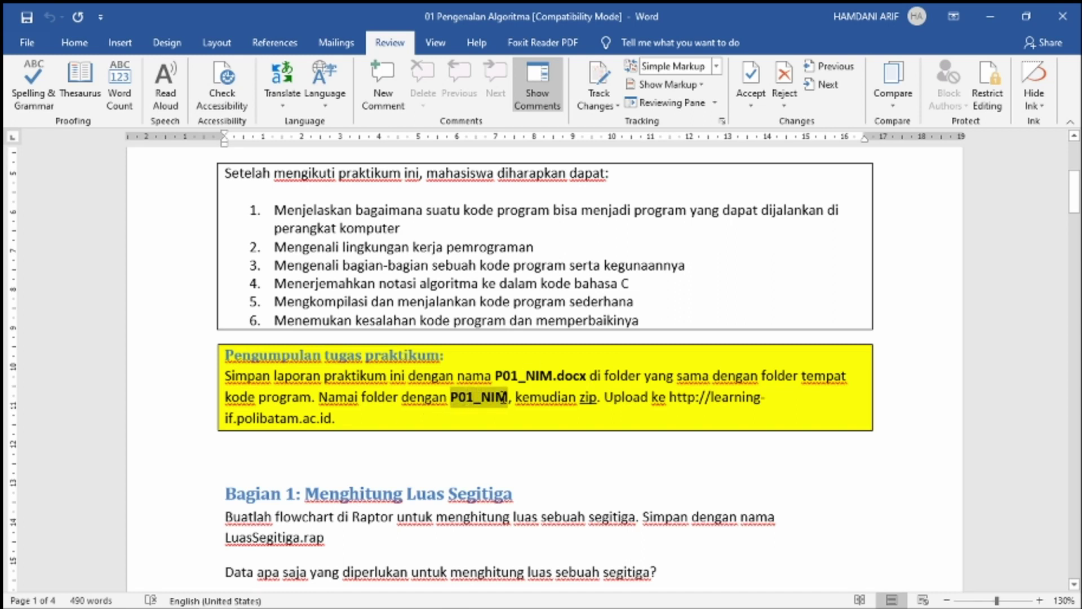
{"action": "left_click", "coordinate": [582, 396]}
{"action": "left_click_drag", "start_coordinate": [676, 397], "coordinate": [741, 409]}
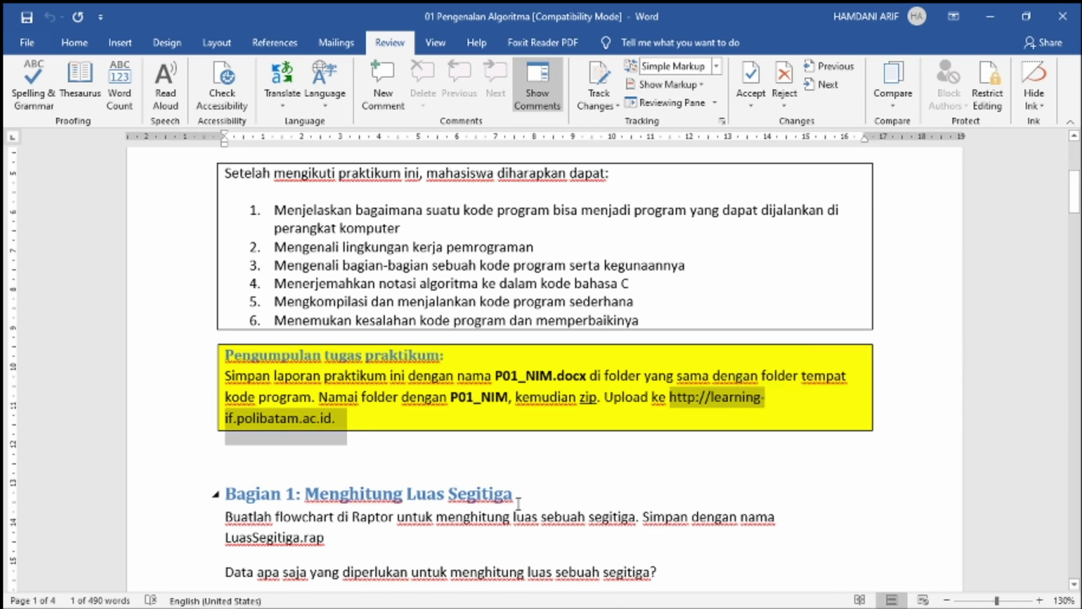
Look over the Bagian 1: Menghitung Luas Segitiga section, from its heading through its questions
{"action": "scroll", "coordinate": [345, 468], "scroll_direction": "down", "scroll_amount": 3}
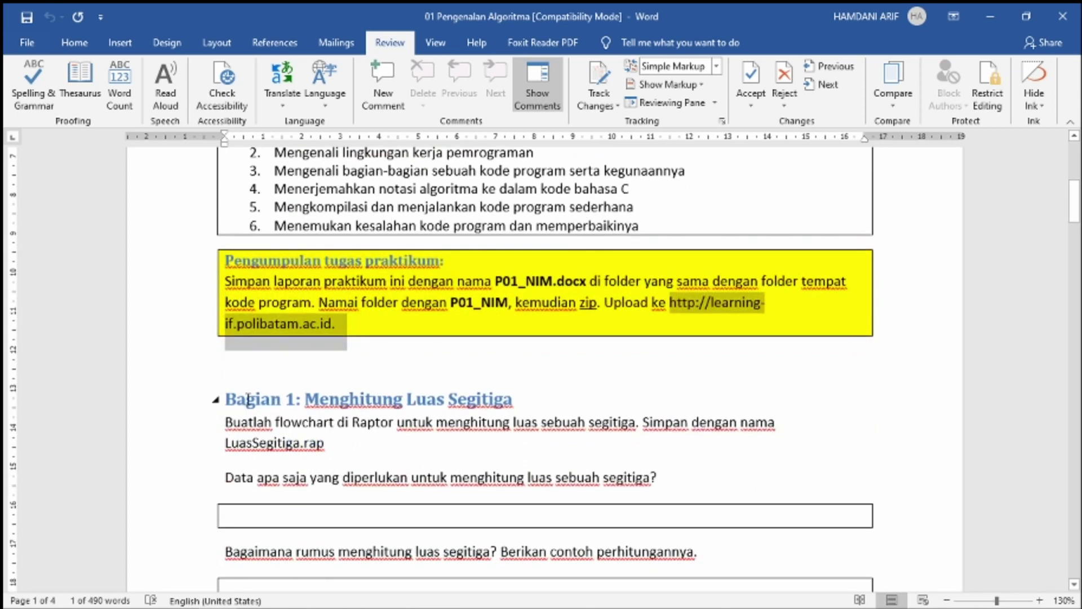
{"action": "left_click_drag", "start_coordinate": [225, 399], "coordinate": [466, 389]}
{"action": "scroll", "coordinate": [466, 389], "scroll_direction": "down", "scroll_amount": 10}
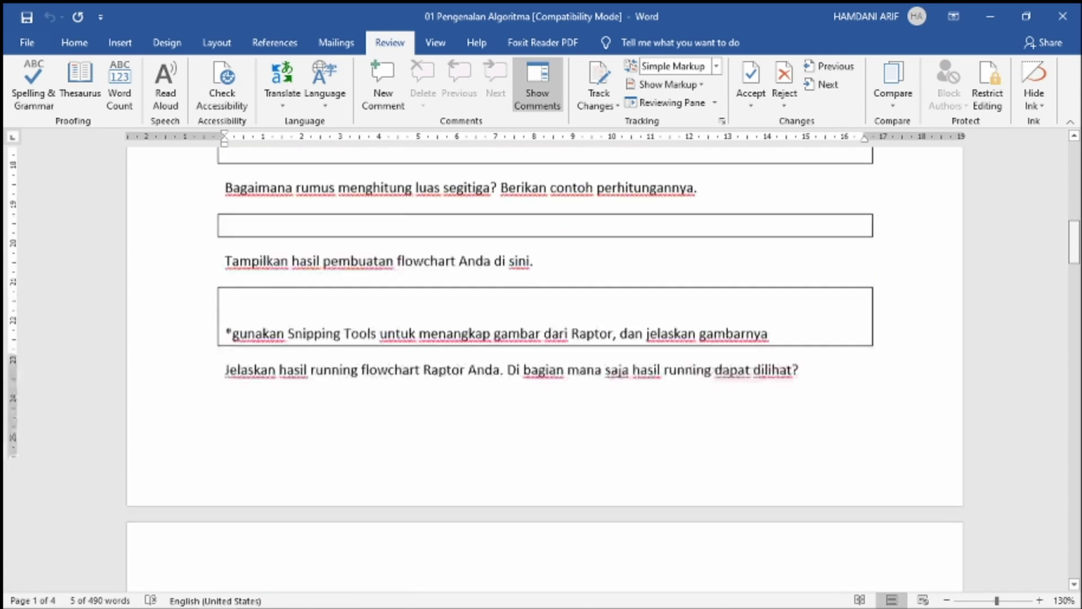
{"action": "scroll", "coordinate": [517, 316], "scroll_direction": "up", "scroll_amount": 1}
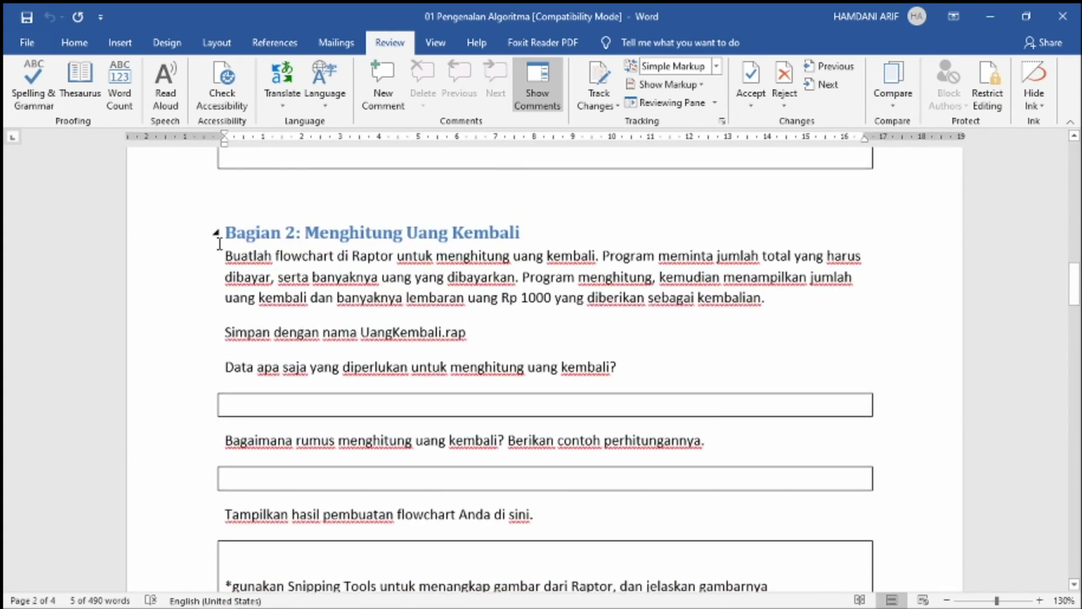
{"action": "left_click", "coordinate": [214, 232]}
{"action": "left_click", "coordinate": [521, 237]}
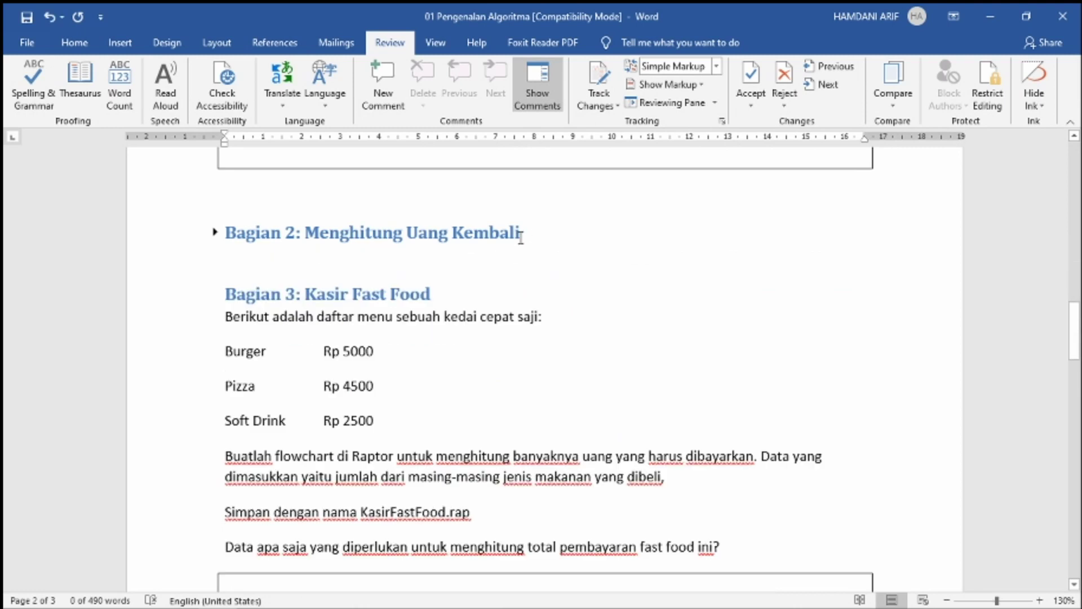
{"action": "key", "text": "ctrl+z"}
Skim the worksheet from Bagian 2 through the Kesimpulan section, including the Bagian 4 department store task
{"action": "scroll", "coordinate": [297, 352], "scroll_direction": "down", "scroll_amount": 10}
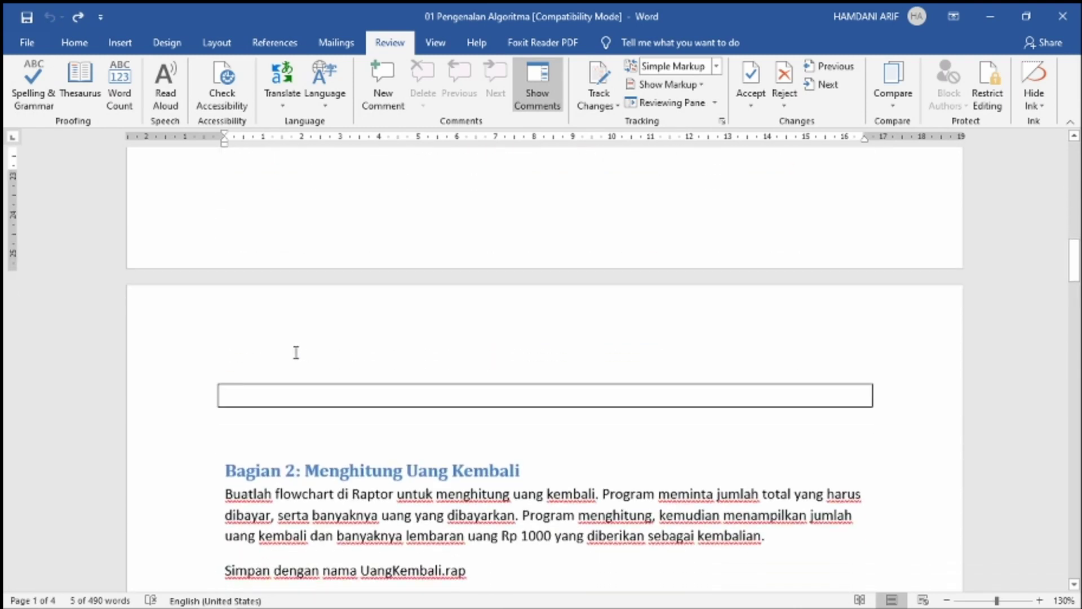
{"action": "scroll", "coordinate": [262, 239], "scroll_direction": "up", "scroll_amount": 3}
{"action": "left_click", "coordinate": [382, 272]}
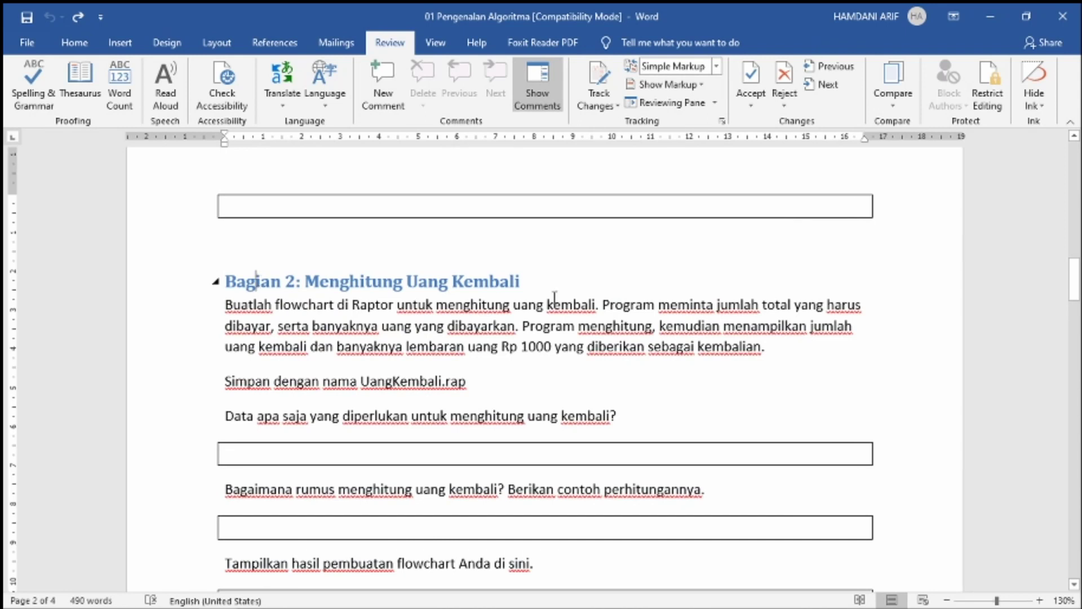
{"action": "scroll", "coordinate": [532, 345], "scroll_direction": "down", "scroll_amount": 7}
{"action": "scroll", "coordinate": [292, 357], "scroll_direction": "down", "scroll_amount": 10}
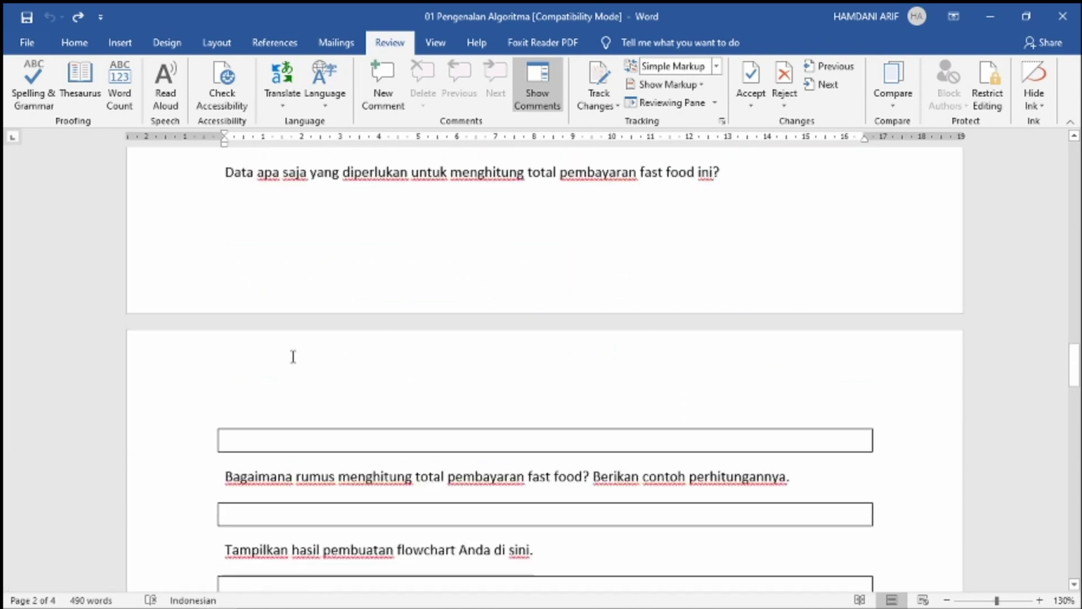
{"action": "scroll", "coordinate": [294, 356], "scroll_direction": "down", "scroll_amount": 2}
{"action": "left_click", "coordinate": [291, 317]}
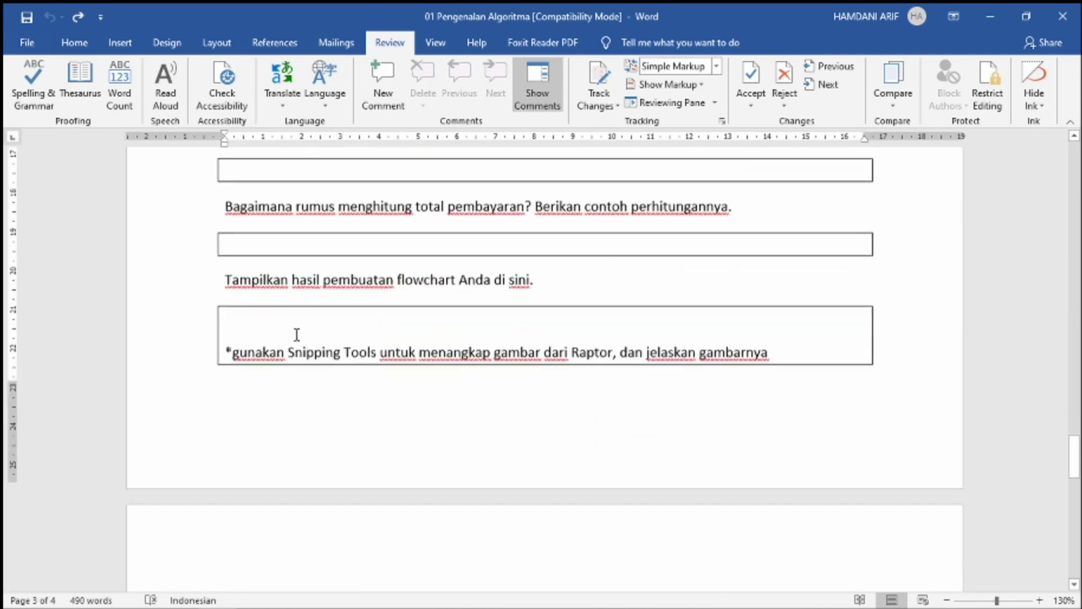
{"action": "scroll", "coordinate": [279, 338], "scroll_direction": "down", "scroll_amount": 3}
{"action": "scroll", "coordinate": [273, 299], "scroll_direction": "up", "scroll_amount": 5}
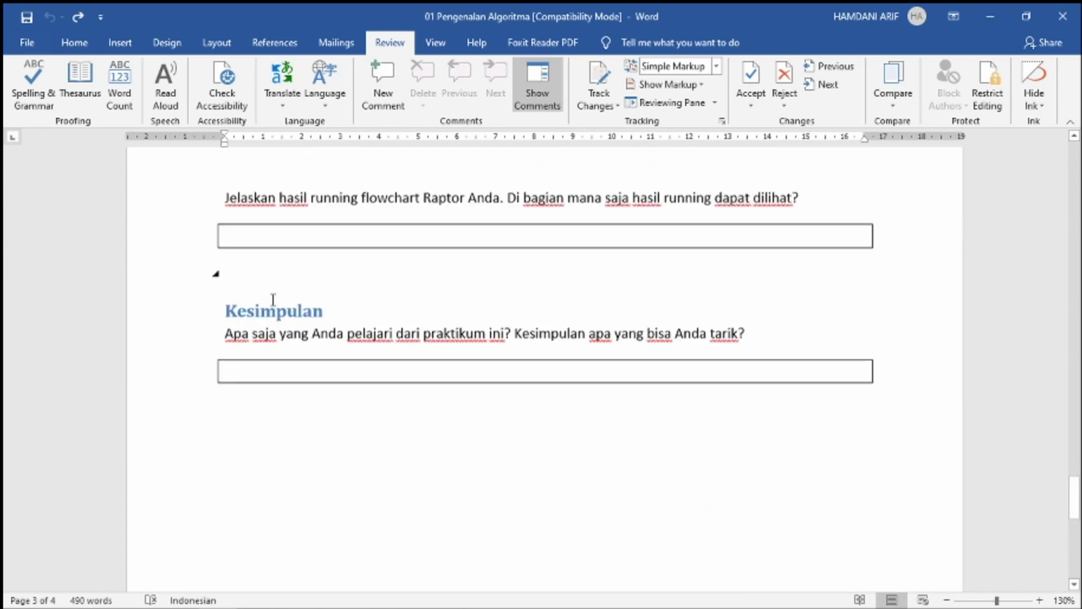
{"action": "scroll", "coordinate": [279, 315], "scroll_direction": "up", "scroll_amount": 8}
{"action": "scroll", "coordinate": [284, 335], "scroll_direction": "down", "scroll_amount": 1}
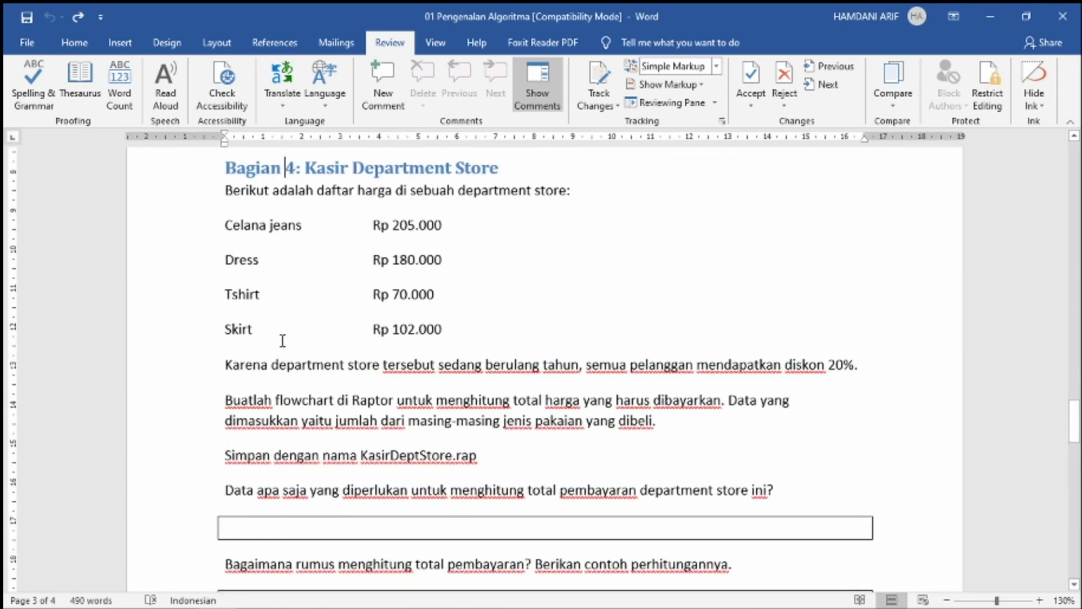
Examine the Bagian 1 flowchart task and the answer boxes for its required data and triangle area formula
{"action": "scroll", "coordinate": [285, 341], "scroll_direction": "up", "scroll_amount": 20}
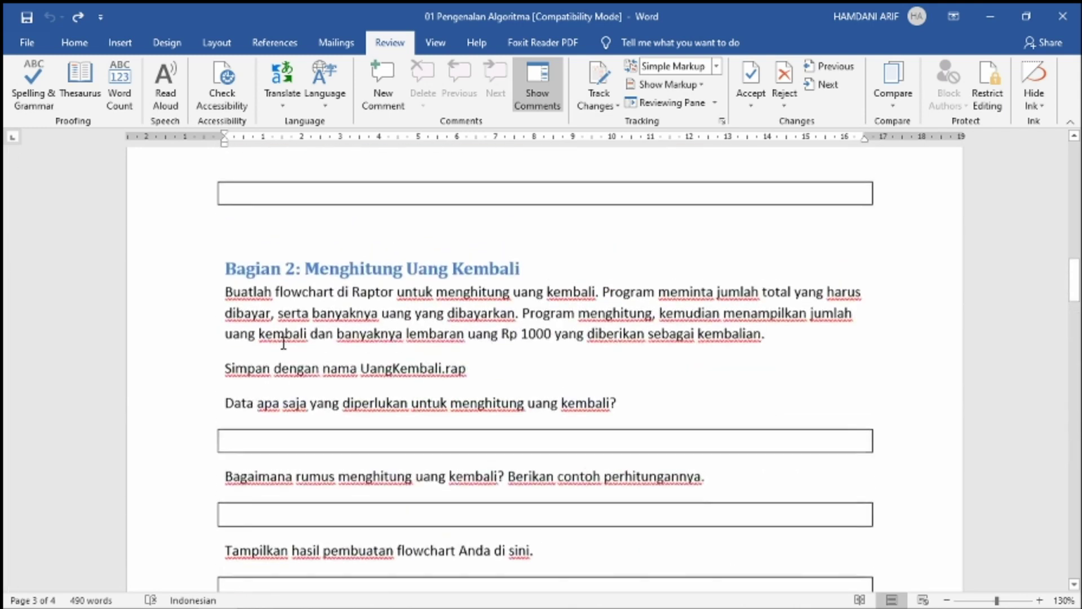
{"action": "scroll", "coordinate": [289, 347], "scroll_direction": "up", "scroll_amount": 5}
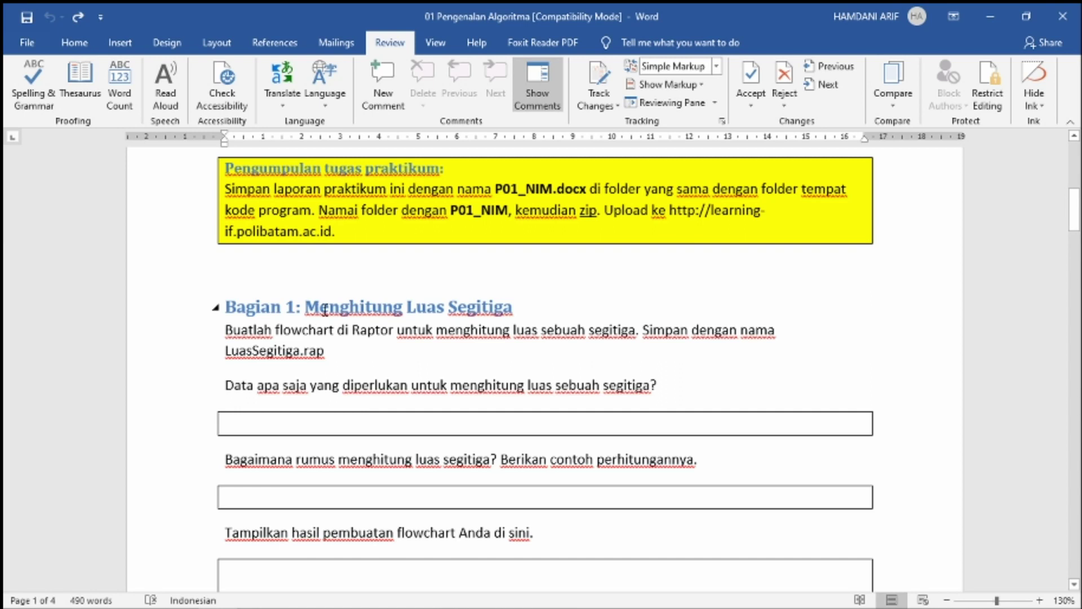
{"action": "left_click_drag", "start_coordinate": [226, 332], "coordinate": [777, 334]}
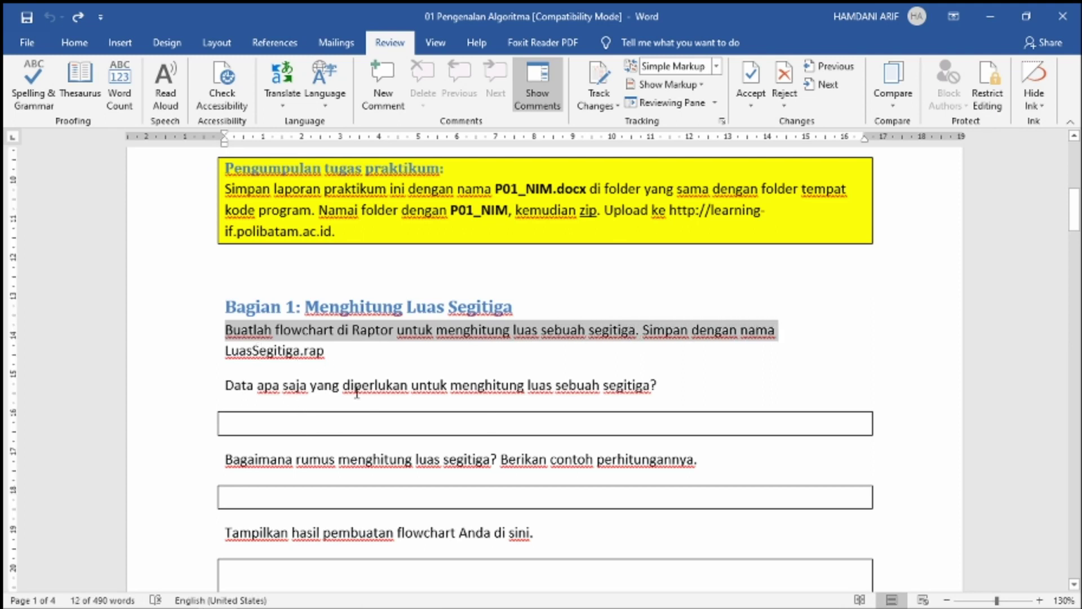
{"action": "scroll", "coordinate": [357, 389], "scroll_direction": "down", "scroll_amount": 2}
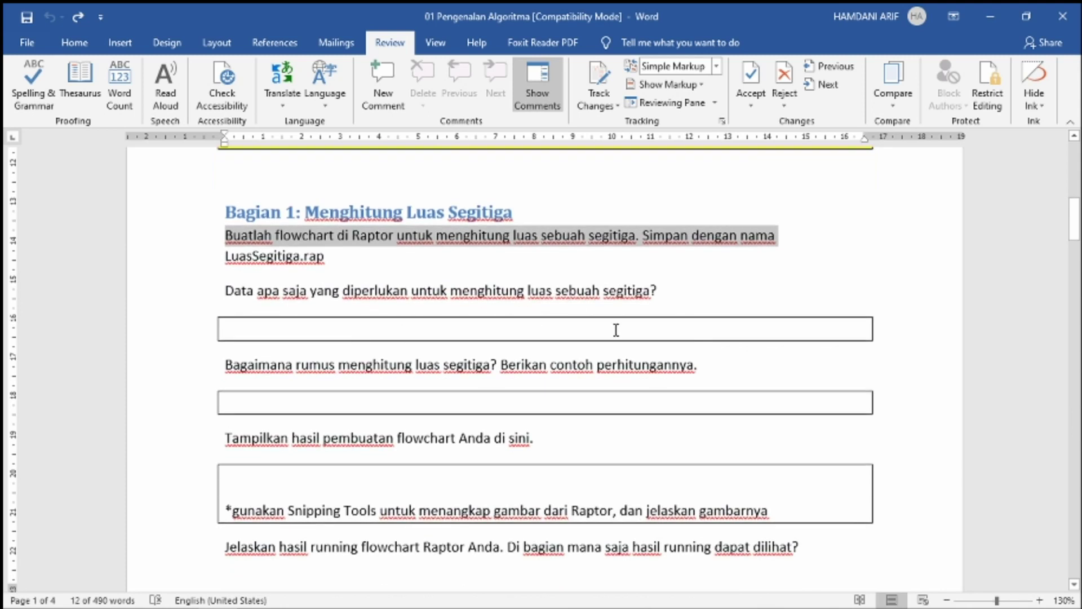
{"action": "left_click", "coordinate": [265, 332]}
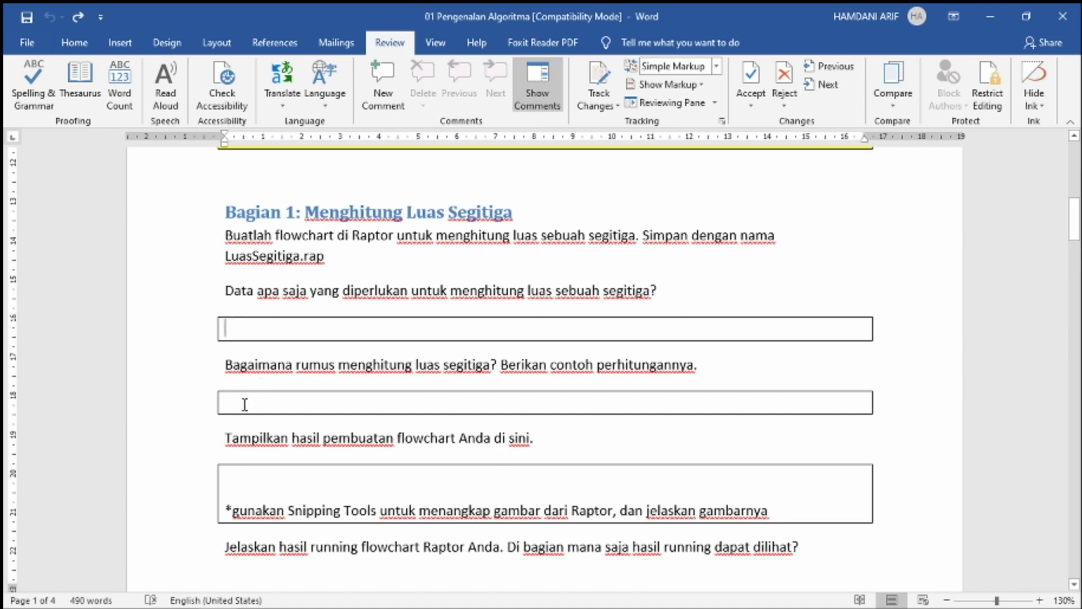
{"action": "left_click", "coordinate": [420, 395]}
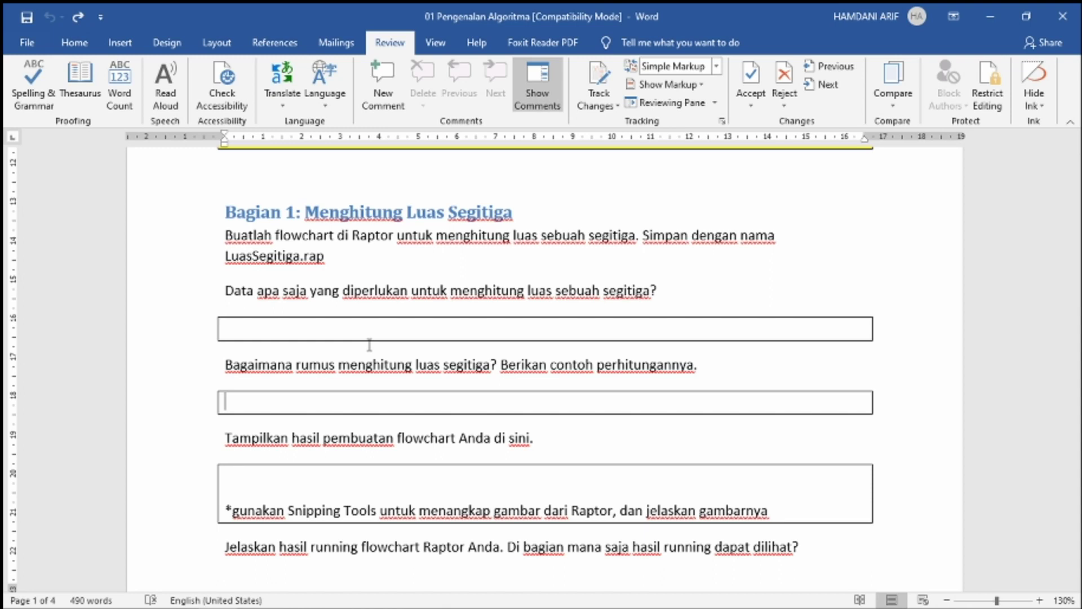
{"action": "scroll", "coordinate": [395, 388], "scroll_direction": "down", "scroll_amount": 3}
{"action": "scroll", "coordinate": [374, 348], "scroll_direction": "up", "scroll_amount": 2}
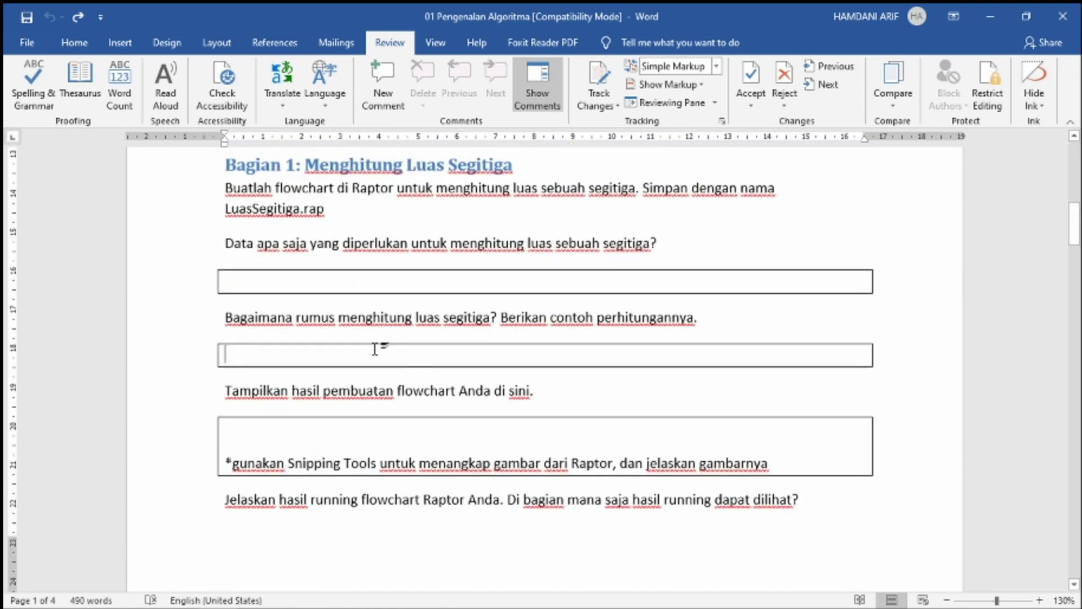
Read through the Bagian 2, Bagian 3 and Bagian 4 tasks and their questions
{"action": "scroll", "coordinate": [394, 191], "scroll_direction": "down", "scroll_amount": 6}
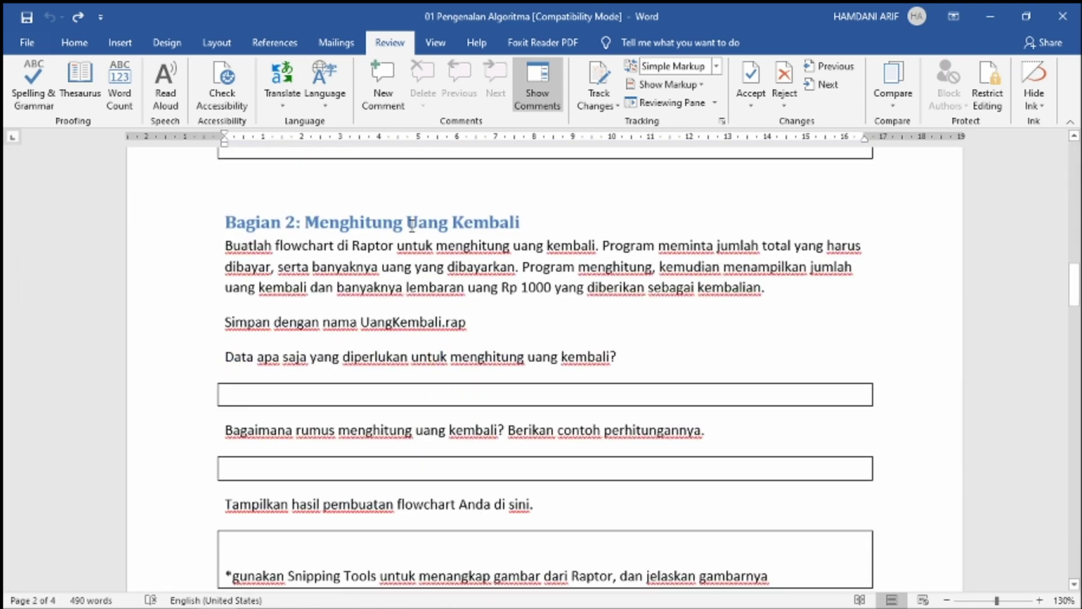
{"action": "scroll", "coordinate": [487, 270], "scroll_direction": "down", "scroll_amount": 8}
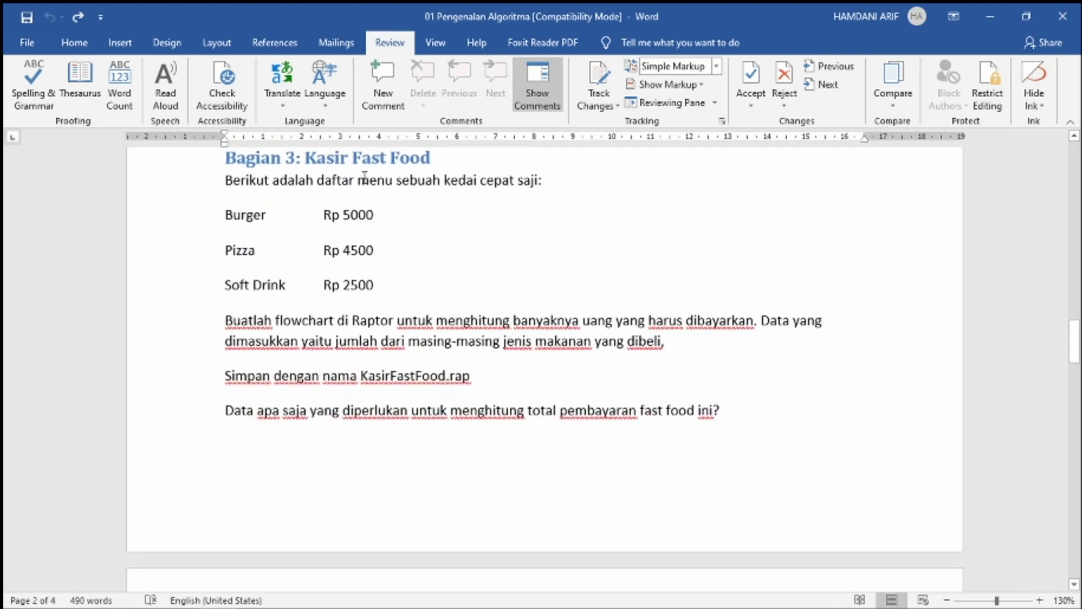
{"action": "scroll", "coordinate": [397, 356], "scroll_direction": "down", "scroll_amount": 15}
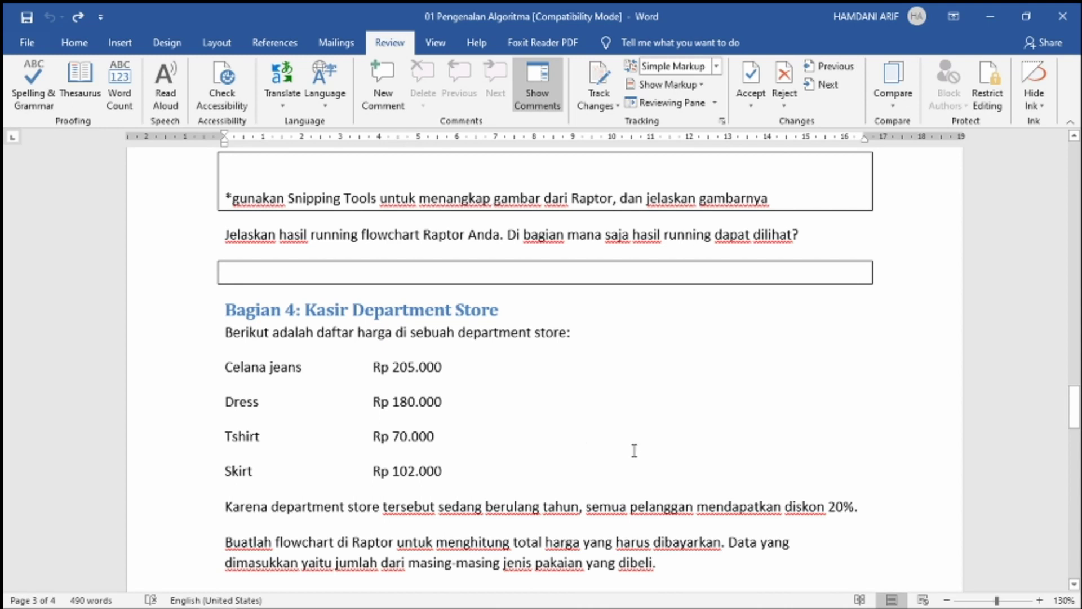
{"action": "scroll", "coordinate": [662, 443], "scroll_direction": "down", "scroll_amount": 3}
{"action": "scroll", "coordinate": [665, 440], "scroll_direction": "down", "scroll_amount": 1}
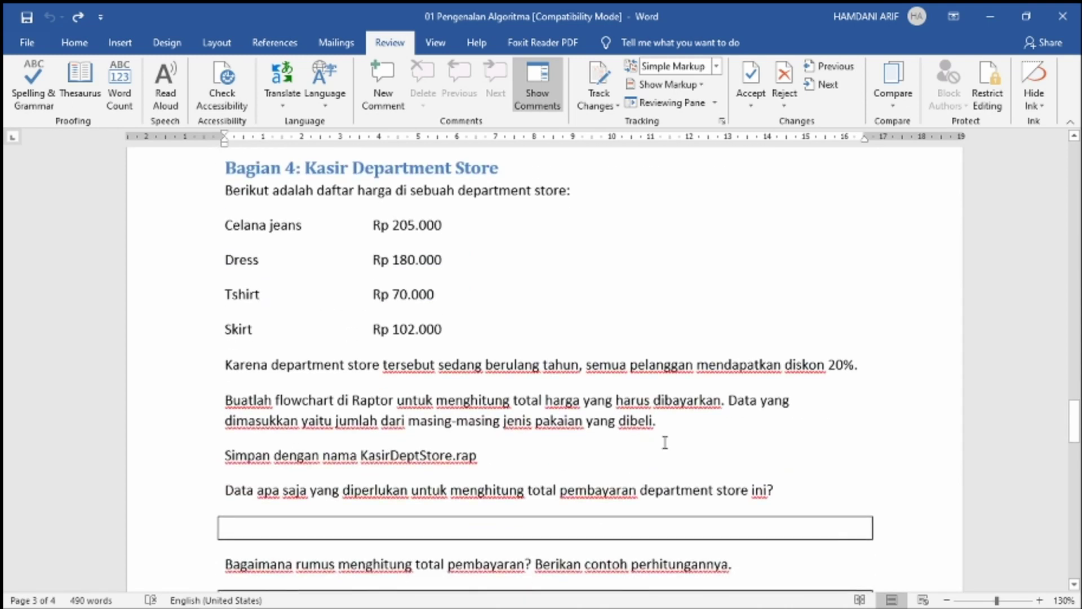
{"action": "scroll", "coordinate": [485, 397], "scroll_direction": "down", "scroll_amount": 10}
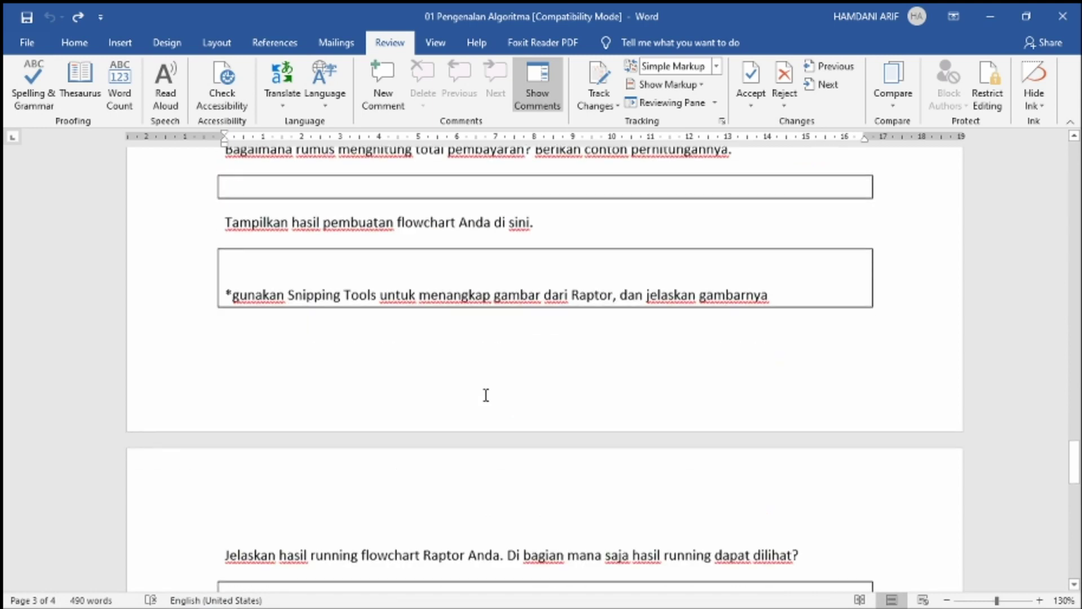
Look over the Bagian 4 flowchart and running-result questions, and return to the matching questions in Bagian 1
{"action": "scroll", "coordinate": [486, 395], "scroll_direction": "up", "scroll_amount": 4}
{"action": "scroll", "coordinate": [523, 410], "scroll_direction": "down", "scroll_amount": 6}
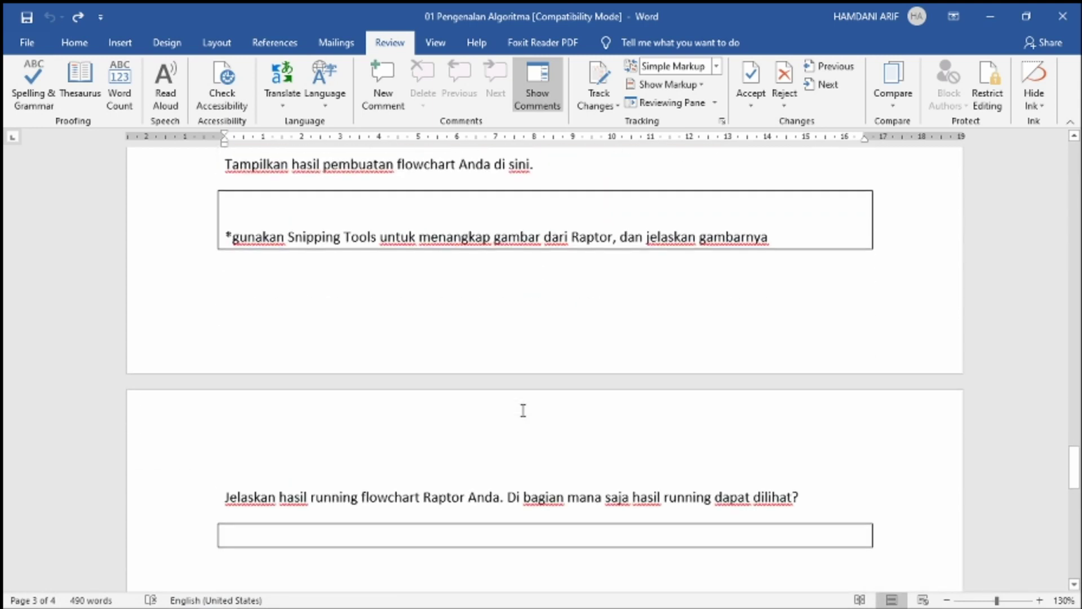
{"action": "scroll", "coordinate": [484, 408], "scroll_direction": "up", "scroll_amount": 1}
{"action": "scroll", "coordinate": [451, 404], "scroll_direction": "down", "scroll_amount": 15}
{"action": "scroll", "coordinate": [539, 382], "scroll_direction": "up", "scroll_amount": 20}
{"action": "scroll", "coordinate": [539, 382], "scroll_direction": "up", "scroll_amount": 20}
{"action": "scroll", "coordinate": [550, 383], "scroll_direction": "down", "scroll_amount": 9}
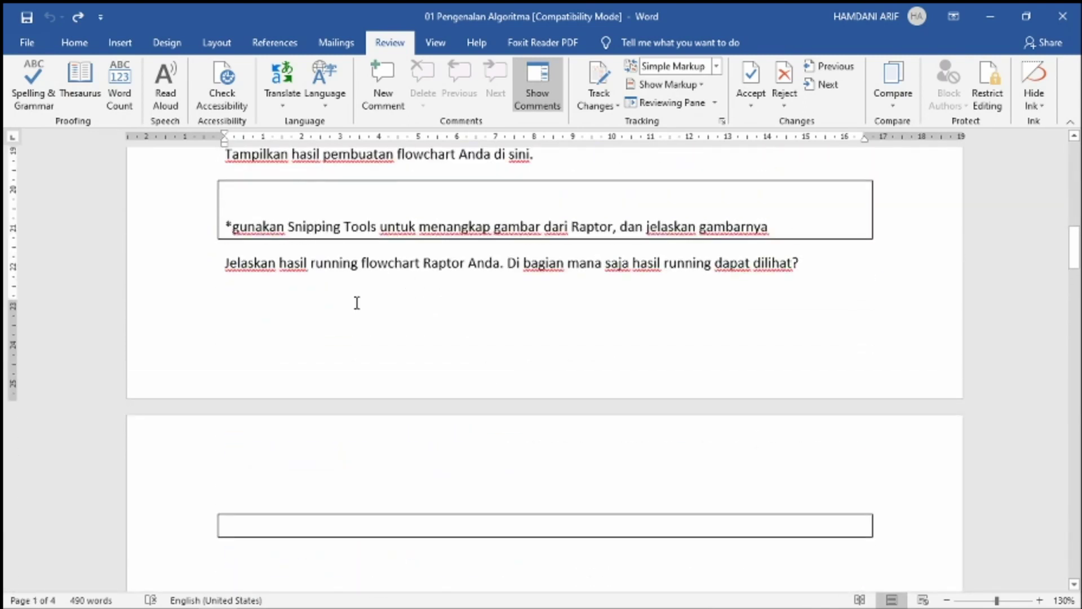
Highlight the note about capturing the Raptor image with Snipping Tools in the Bagian 1 flowchart answer box
{"action": "scroll", "coordinate": [469, 408], "scroll_direction": "up", "scroll_amount": 1}
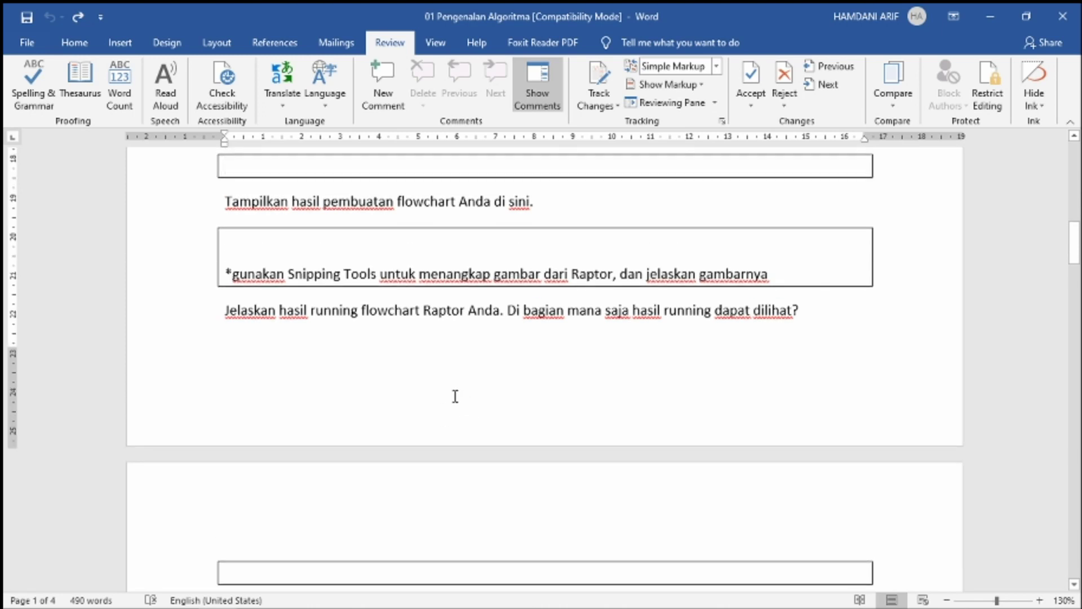
{"action": "scroll", "coordinate": [273, 382], "scroll_direction": "up", "scroll_amount": 2}
{"action": "left_click", "coordinate": [262, 344]}
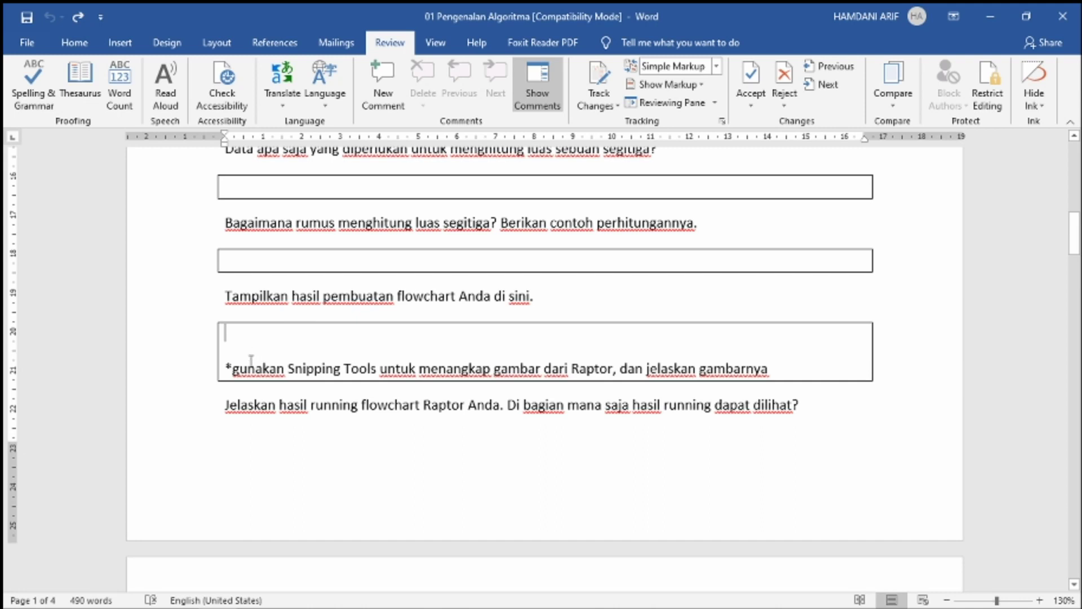
{"action": "left_click_drag", "start_coordinate": [226, 369], "coordinate": [779, 372]}
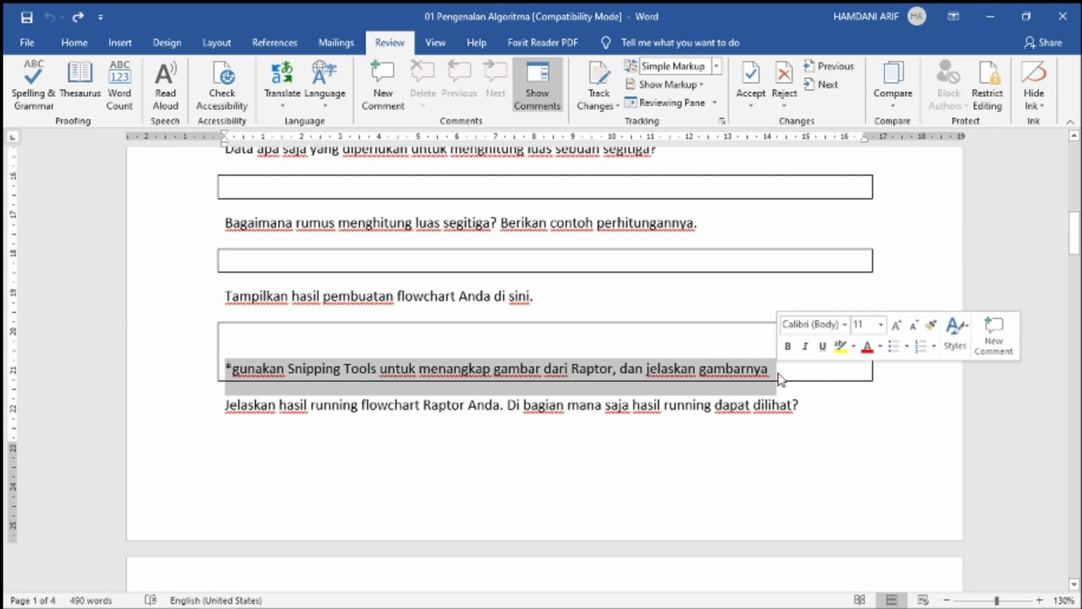
Switch to Raptor, close the Enter Input dialog and capture a screen snip of the whole flowchart from Start to End
{"action": "mouse_move", "coordinate": [517, 593]}
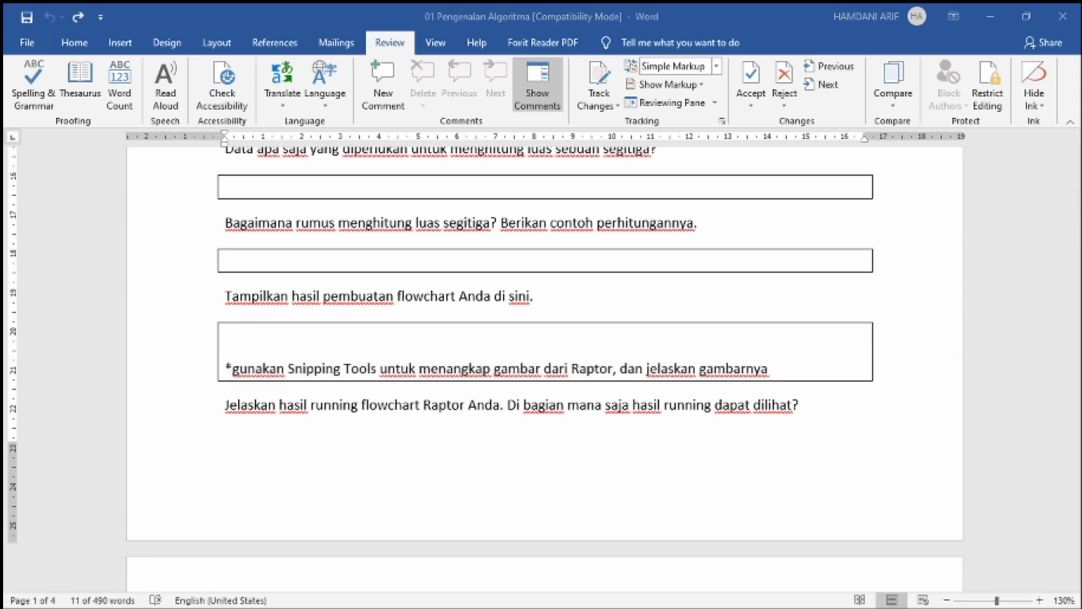
{"action": "key", "text": "alt+Tab"}
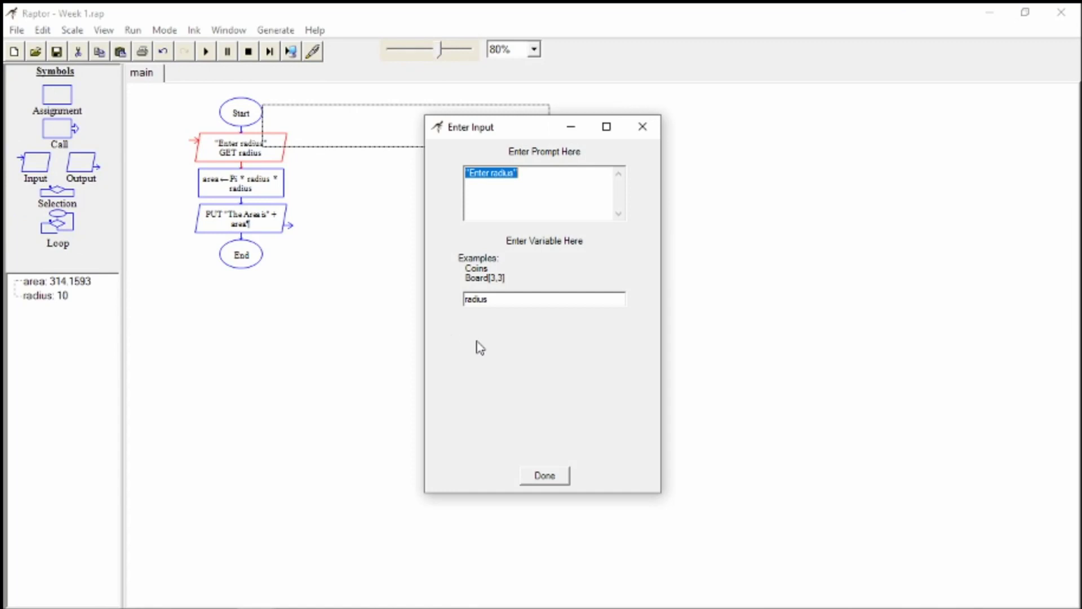
{"action": "left_click", "coordinate": [561, 476]}
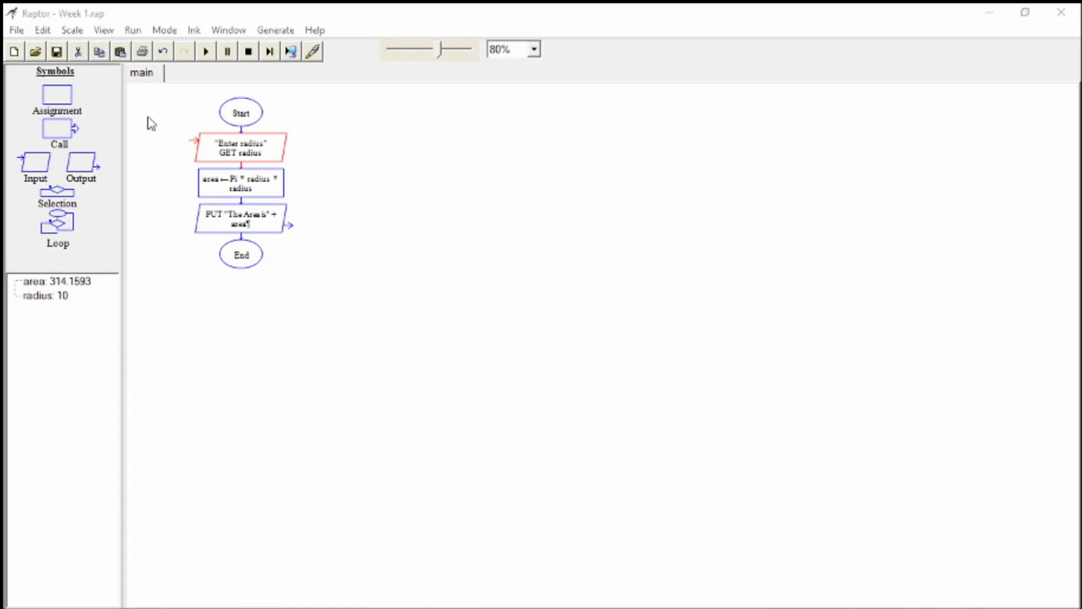
{"action": "key", "text": "super+shift+s"}
{"action": "left_click_drag", "start_coordinate": [159, 80], "coordinate": [337, 299]}
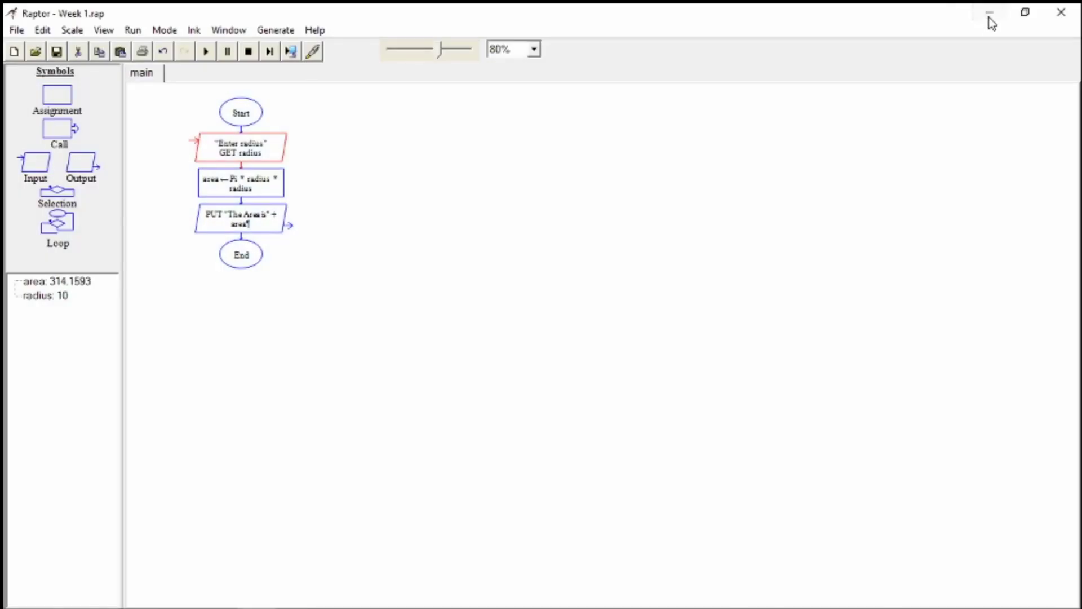
Return to Word and paste the captured flowchart above the Snipping Tools note in the Bagian 1 answer box
{"action": "left_click", "coordinate": [989, 12]}
{"action": "left_click", "coordinate": [374, 333]}
{"action": "key", "text": "ctrl+v"}
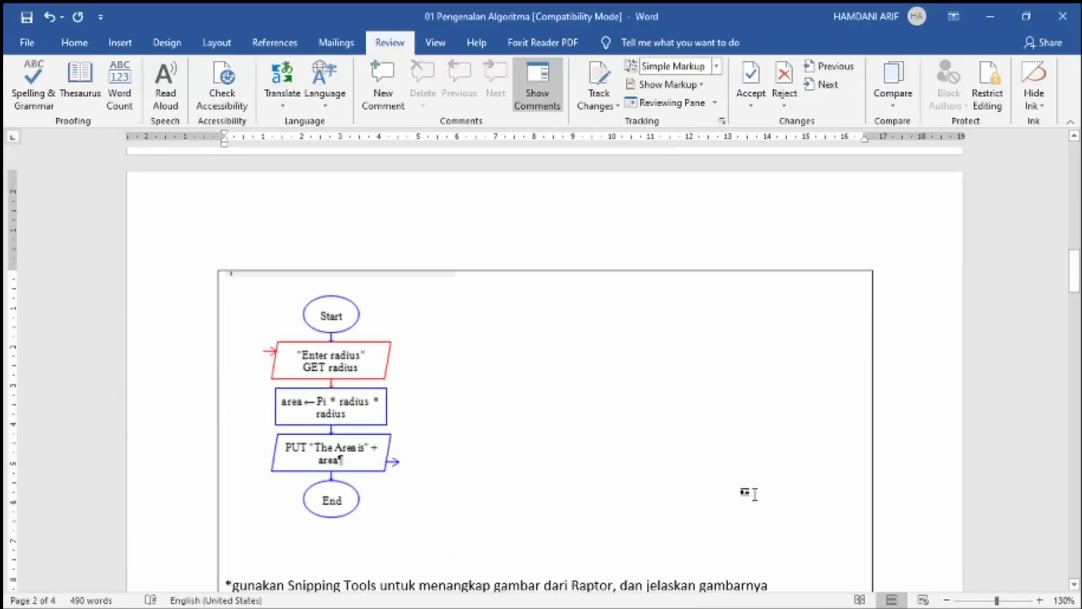
Capture a screen snip of the Praktikum 1 title and the NIM/Nama line on the worksheet's first page
{"action": "scroll", "coordinate": [754, 493], "scroll_direction": "down", "scroll_amount": 12}
{"action": "scroll", "coordinate": [585, 537], "scroll_direction": "down", "scroll_amount": 20}
{"action": "scroll", "coordinate": [1029, 470], "scroll_direction": "up", "scroll_amount": 3}
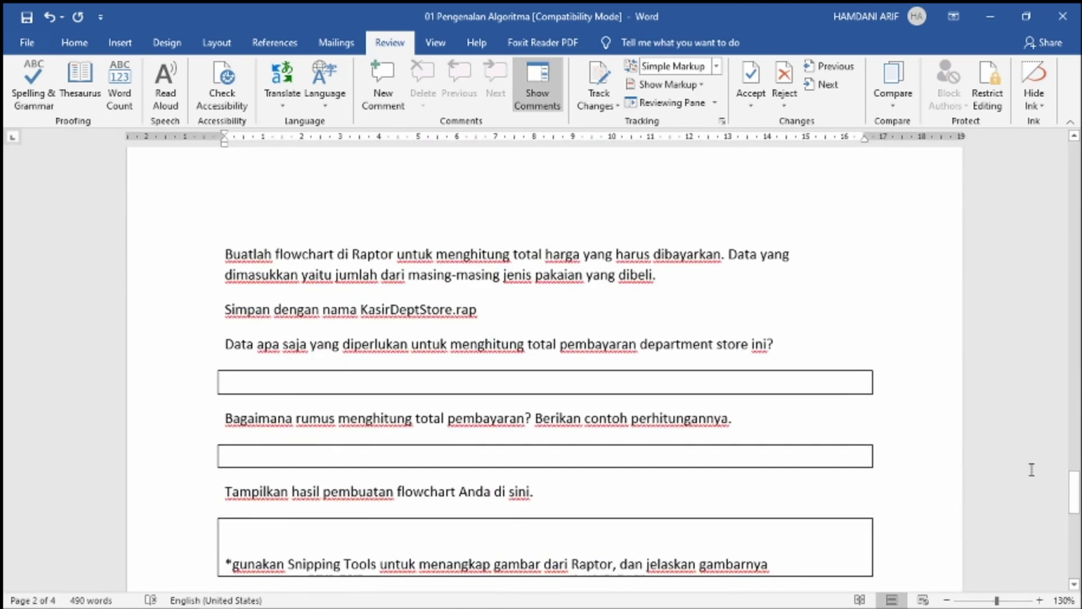
{"action": "left_click_drag", "start_coordinate": [1074, 490], "coordinate": [1074, 161]}
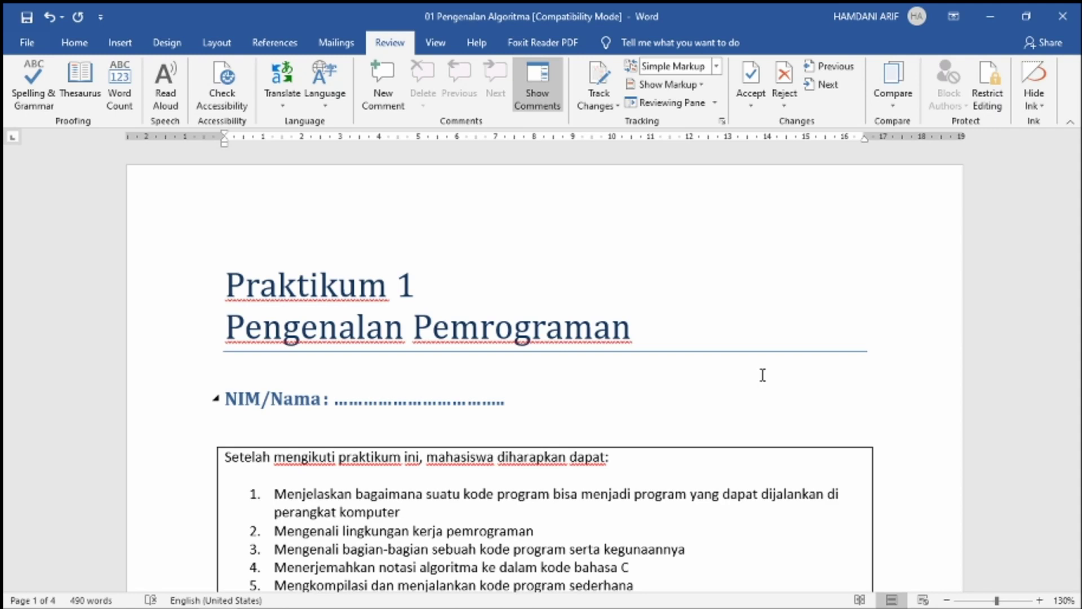
{"action": "key", "text": "super+shift+s"}
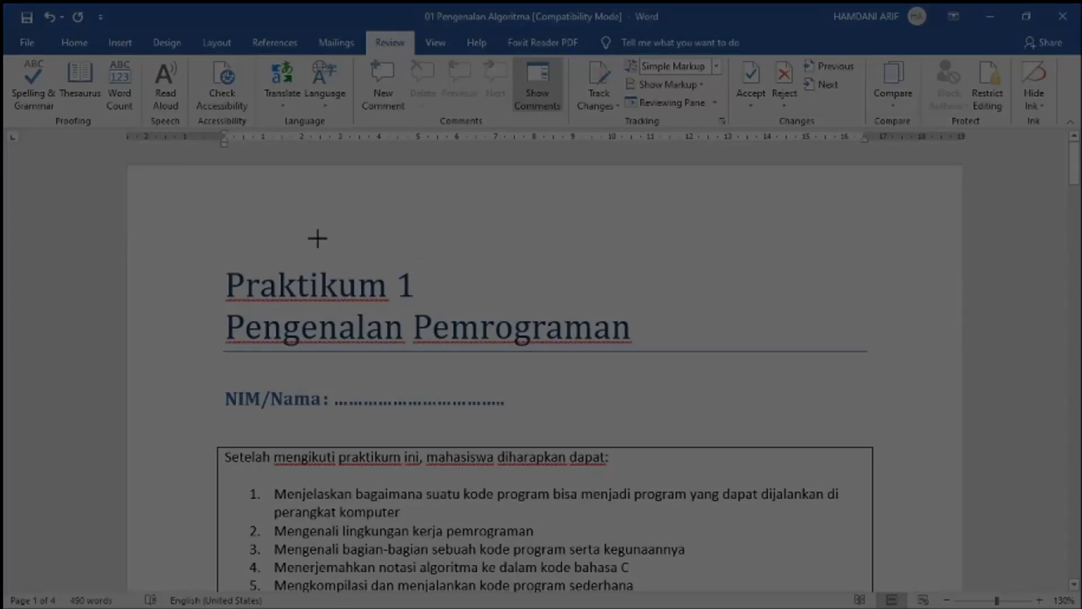
{"action": "key", "text": "Escape"}
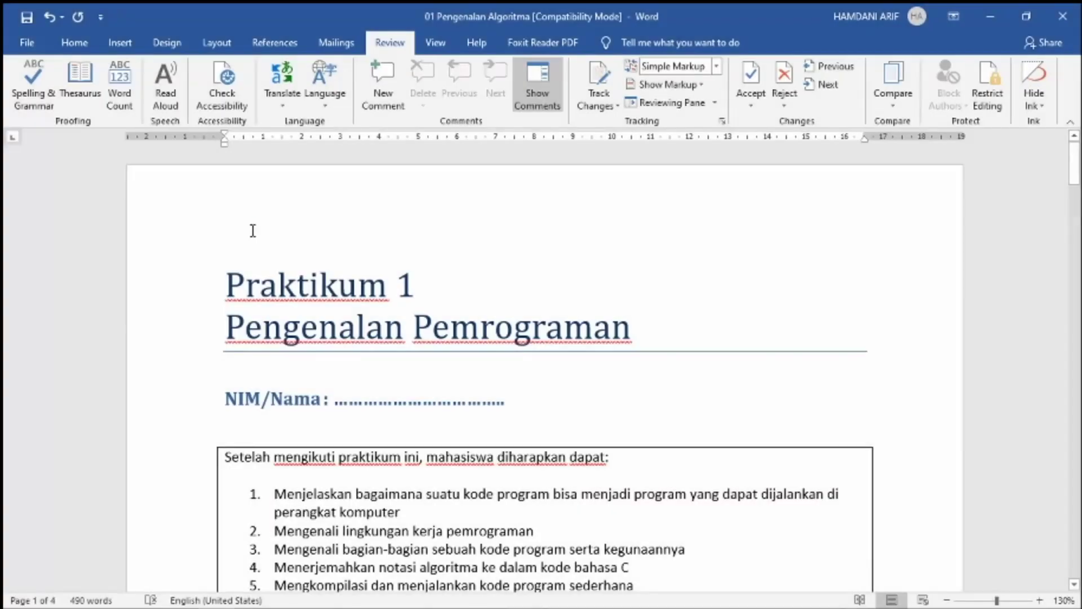
{"action": "key", "text": "super+shift+s"}
{"action": "left_click_drag", "start_coordinate": [175, 232], "coordinate": [896, 422]}
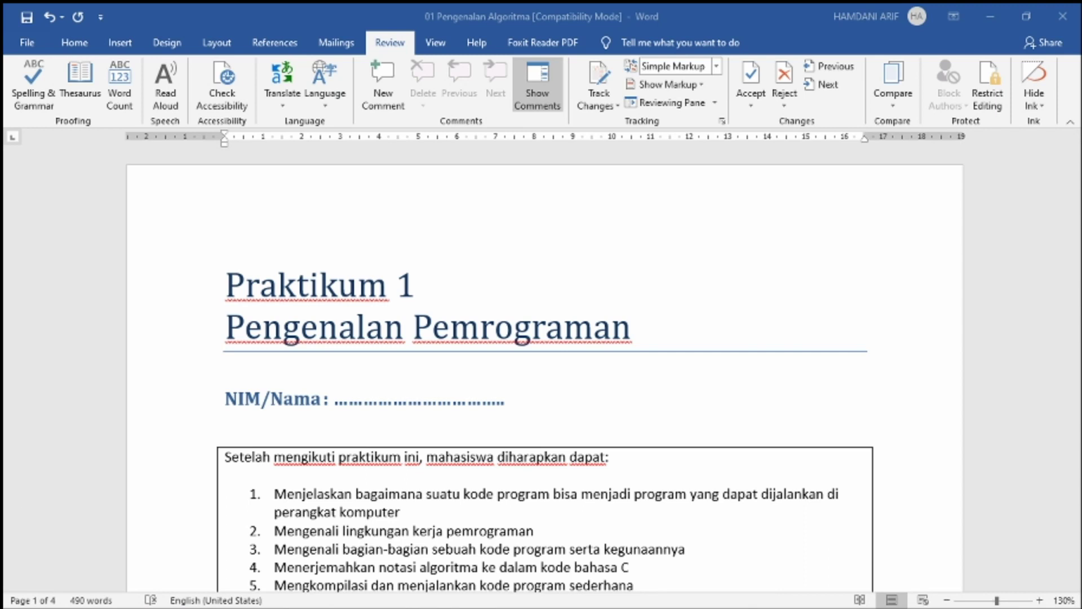
Capture the upper part of the worksheet's first page with Snipping Tool, and close the snip without saving it
{"action": "left_click_drag", "start_coordinate": [113, 338], "coordinate": [406, 254]}
{"action": "left_click", "coordinate": [310, 282]}
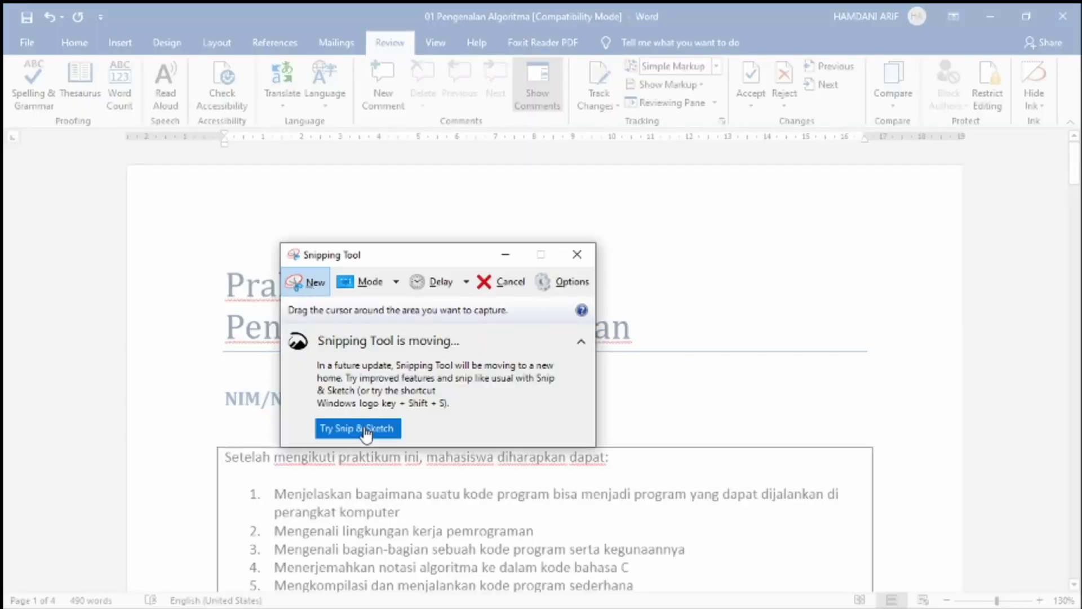
{"action": "key", "text": "Escape"}
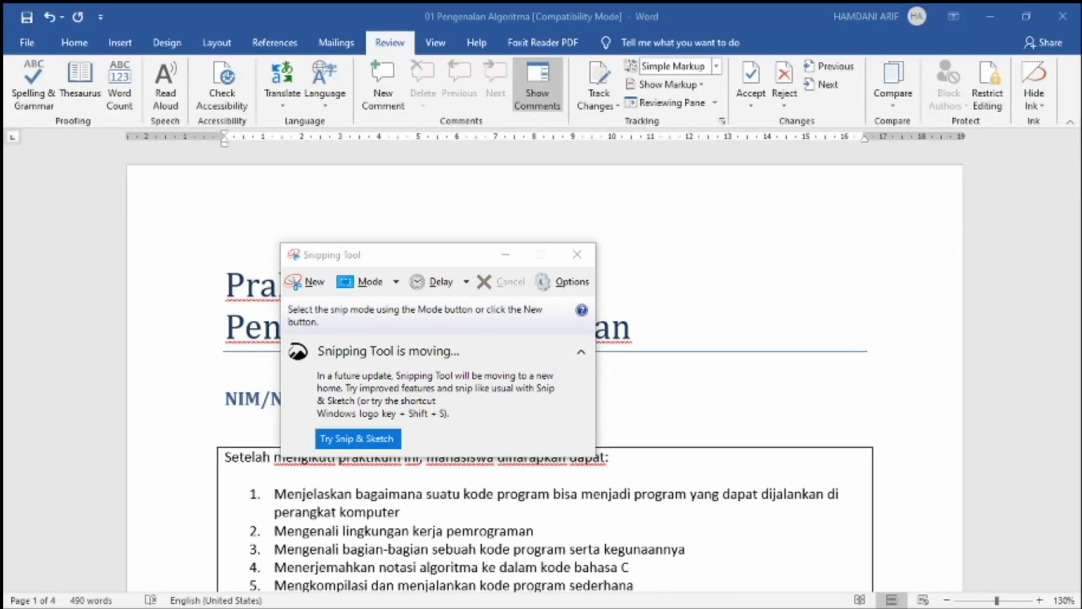
{"action": "left_click", "coordinate": [315, 283]}
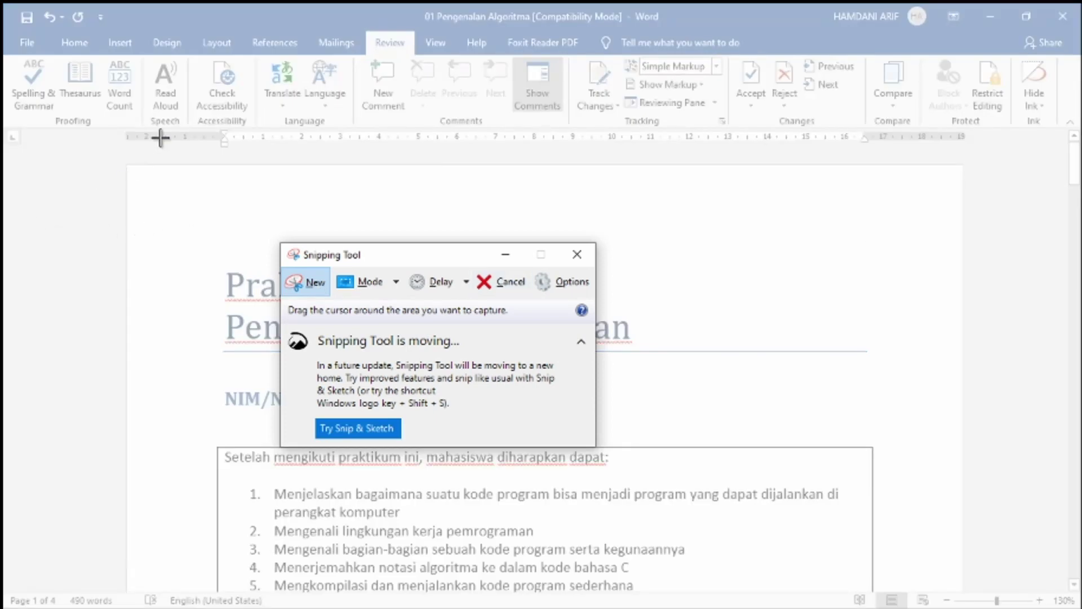
{"action": "left_click_drag", "start_coordinate": [162, 138], "coordinate": [840, 519]}
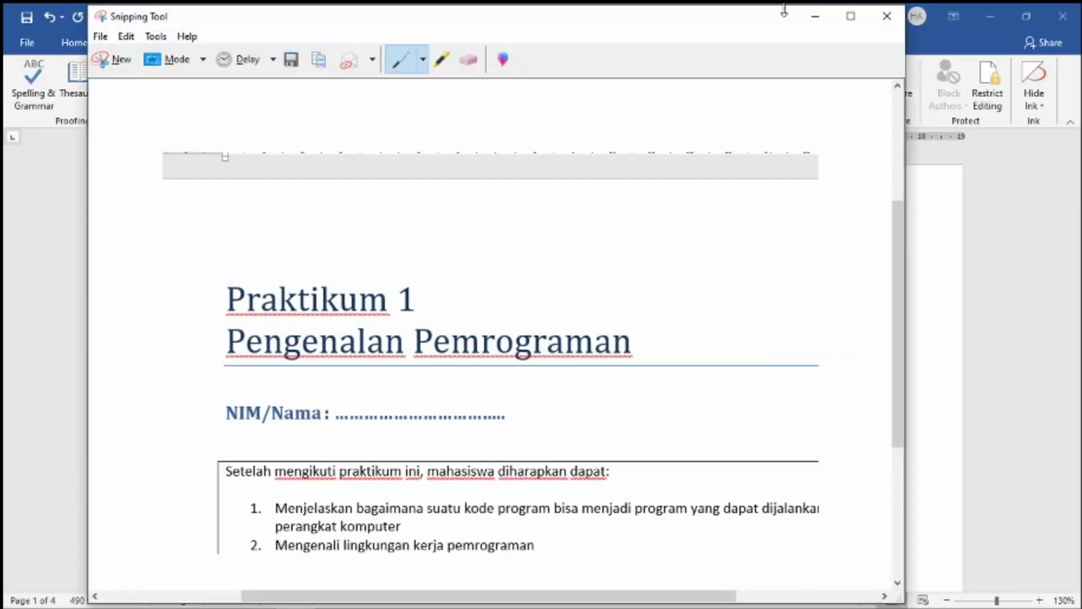
{"action": "left_click", "coordinate": [886, 16]}
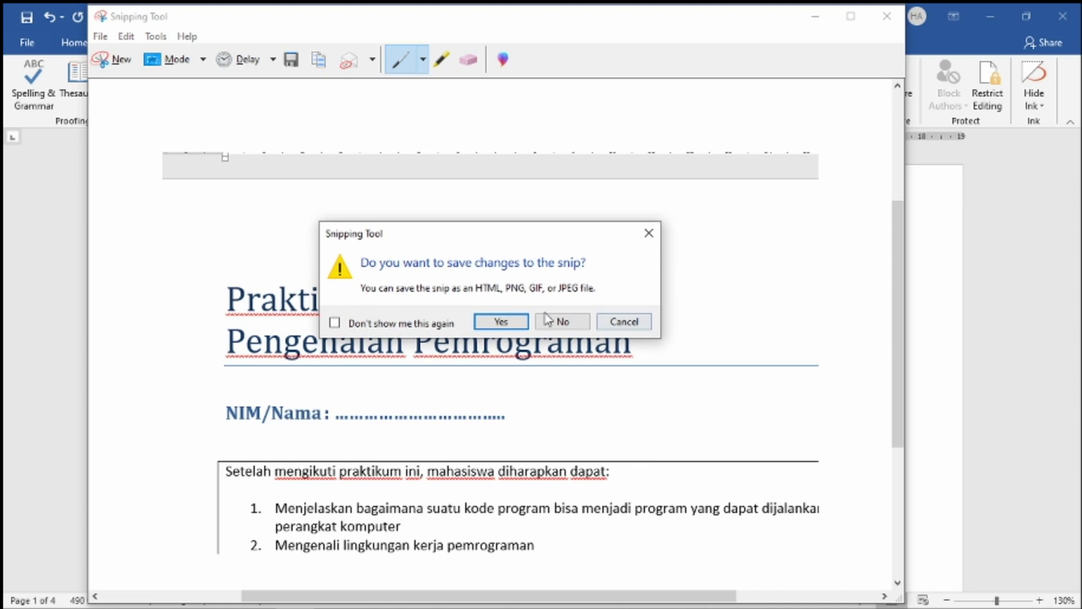
{"action": "left_click", "coordinate": [563, 321]}
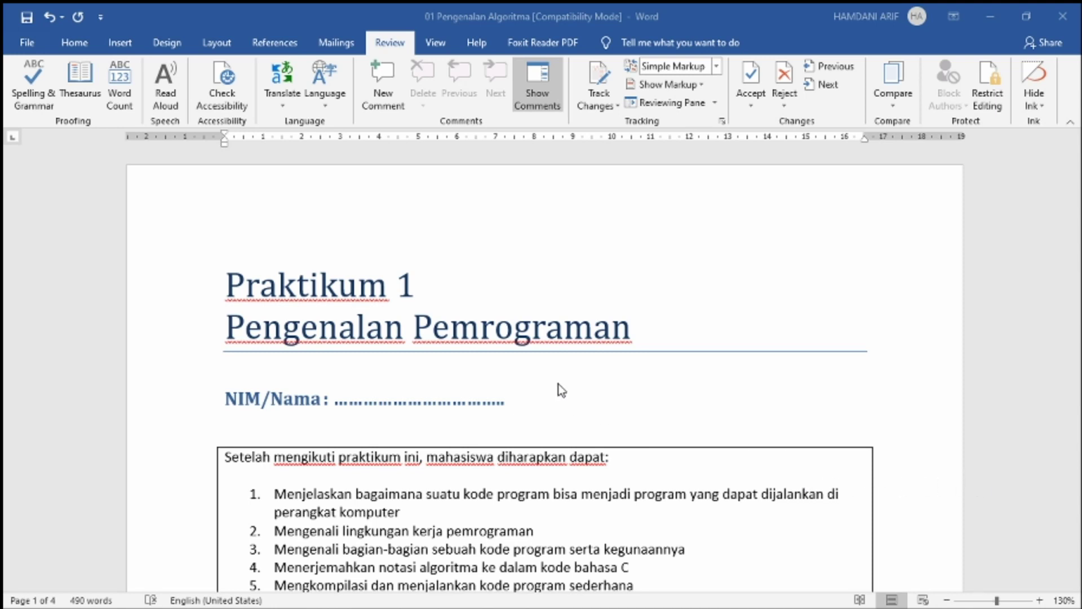
Check the pasted flowchart in the Bagian 1 answer box and switch to the RKS111 course page in Chrome
{"action": "scroll", "coordinate": [587, 387], "scroll_direction": "down", "scroll_amount": 15}
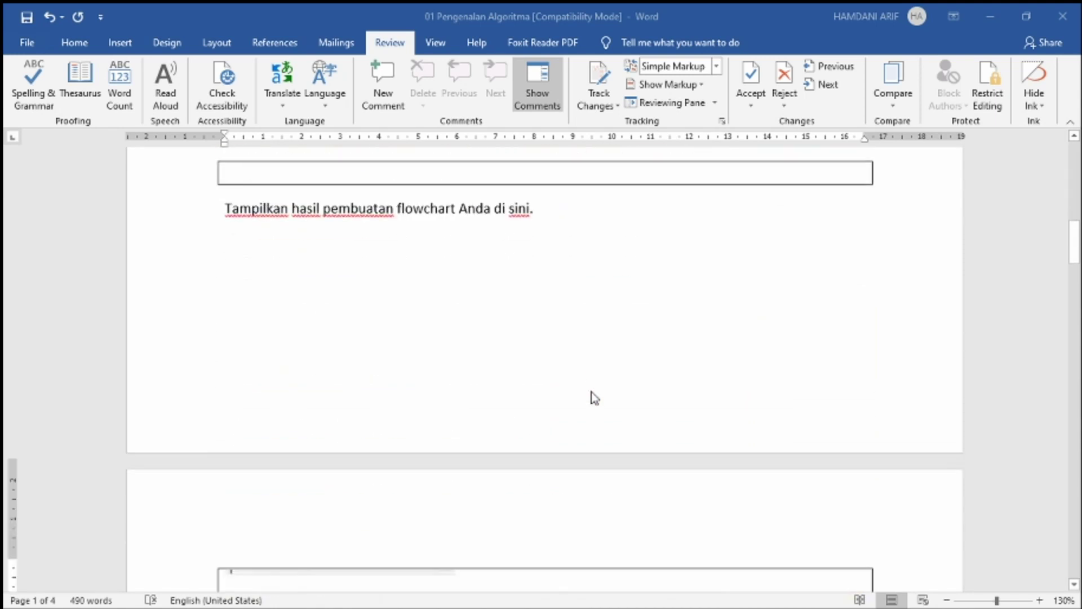
{"action": "scroll", "coordinate": [590, 397], "scroll_direction": "down", "scroll_amount": 5}
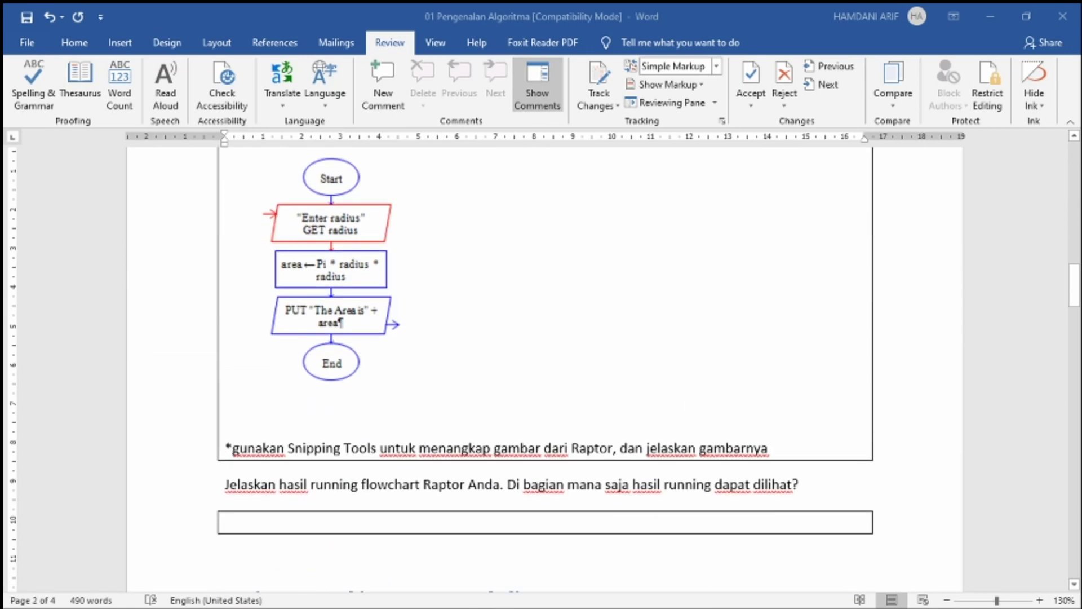
{"action": "left_click_drag", "start_coordinate": [1081, 96], "coordinate": [350, 98]}
{"action": "double_click", "coordinate": [350, 99]}
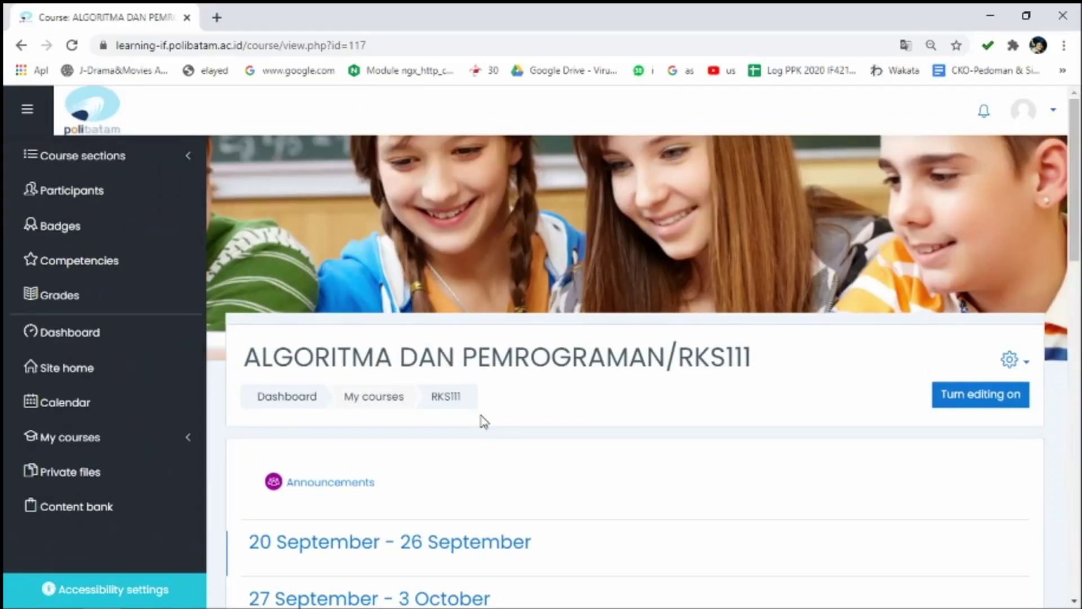
Turn editing on for the ALGORITMA DAN PEMROGRAMAN/RKS111 course
{"action": "scroll", "coordinate": [482, 423], "scroll_direction": "down", "scroll_amount": 5}
{"action": "scroll", "coordinate": [507, 426], "scroll_direction": "up", "scroll_amount": 3}
{"action": "left_click", "coordinate": [345, 386]}
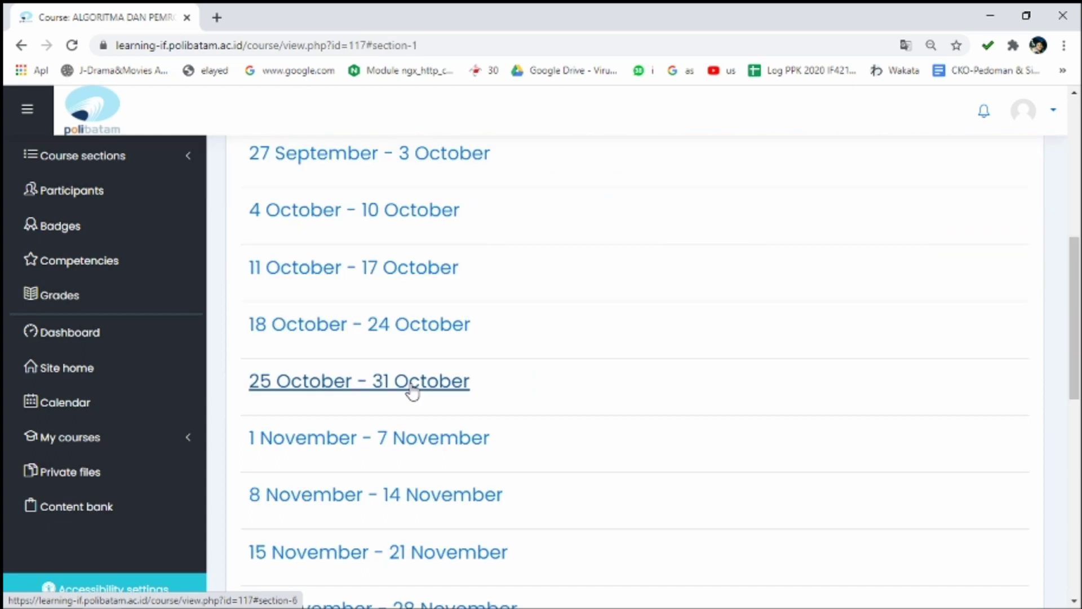
{"action": "scroll", "coordinate": [617, 388], "scroll_direction": "up", "scroll_amount": 7}
{"action": "scroll", "coordinate": [877, 413], "scroll_direction": "down", "scroll_amount": 3}
{"action": "left_click", "coordinate": [984, 248]}
{"action": "scroll", "coordinate": [797, 387], "scroll_direction": "down", "scroll_amount": 5}
{"action": "scroll", "coordinate": [739, 251], "scroll_direction": "up", "scroll_amount": 2}
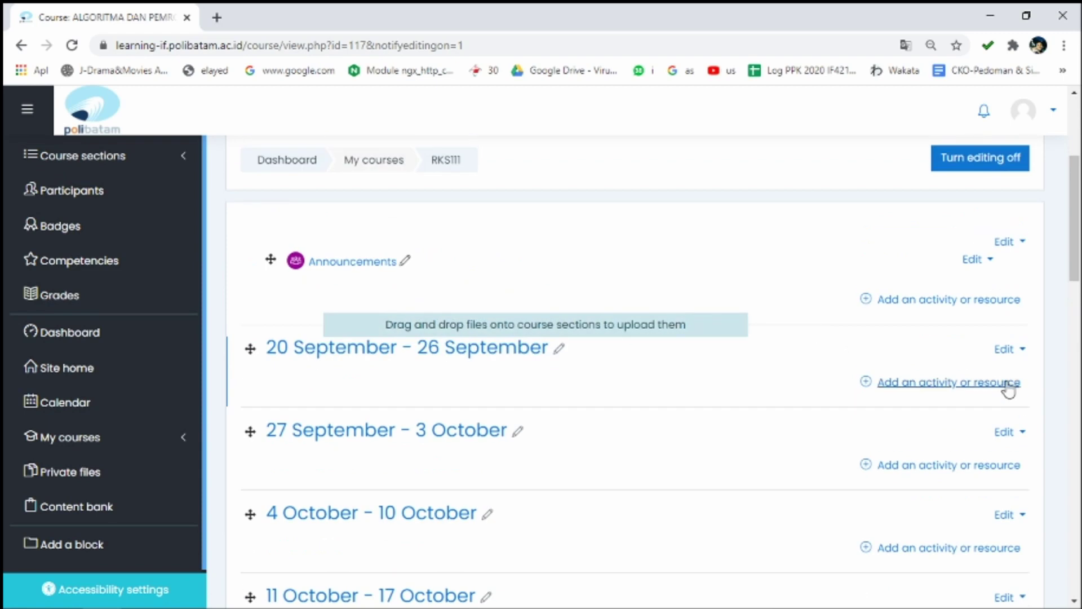
Add an assignment named "Upload tugas Prak 01" to the course's General section, and save it, returning to the course
{"action": "left_click", "coordinate": [957, 304]}
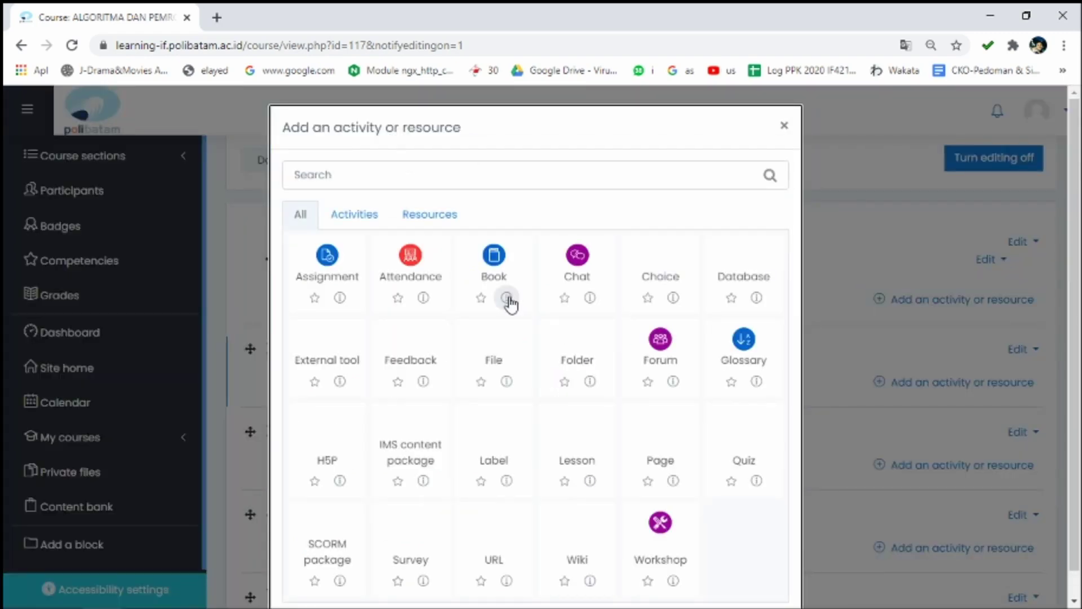
{"action": "left_click", "coordinate": [331, 276]}
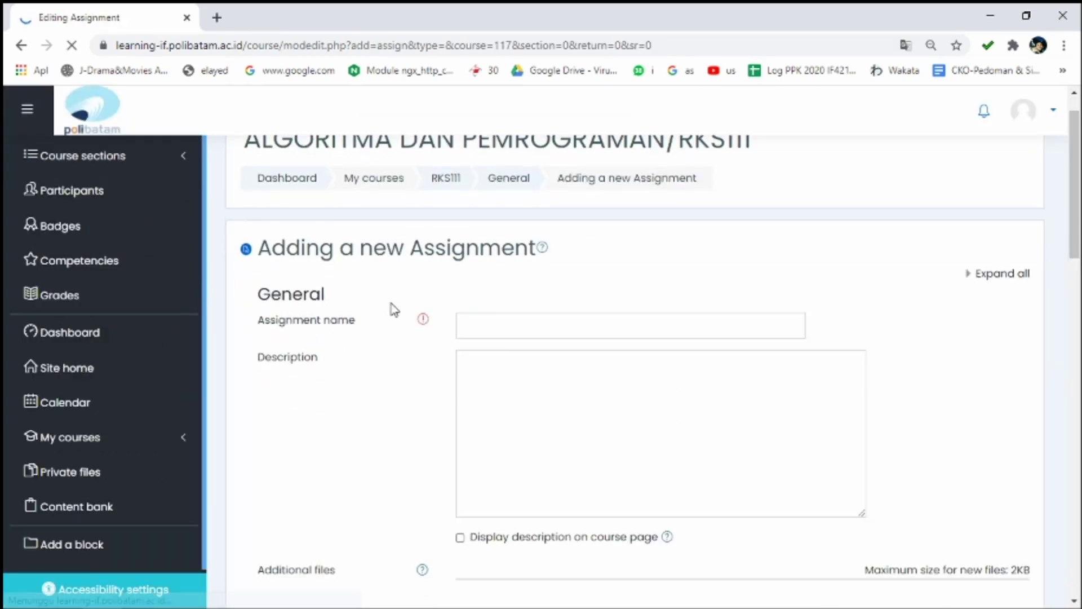
{"action": "left_click", "coordinate": [490, 283]}
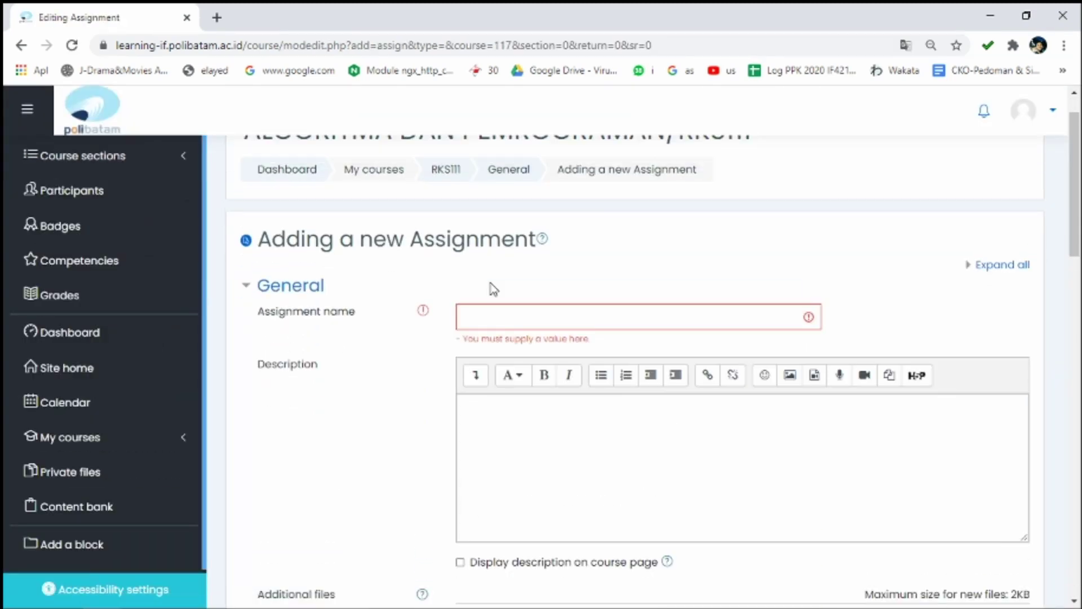
{"action": "left_click", "coordinate": [498, 317]}
{"action": "type", "text": "upload"}
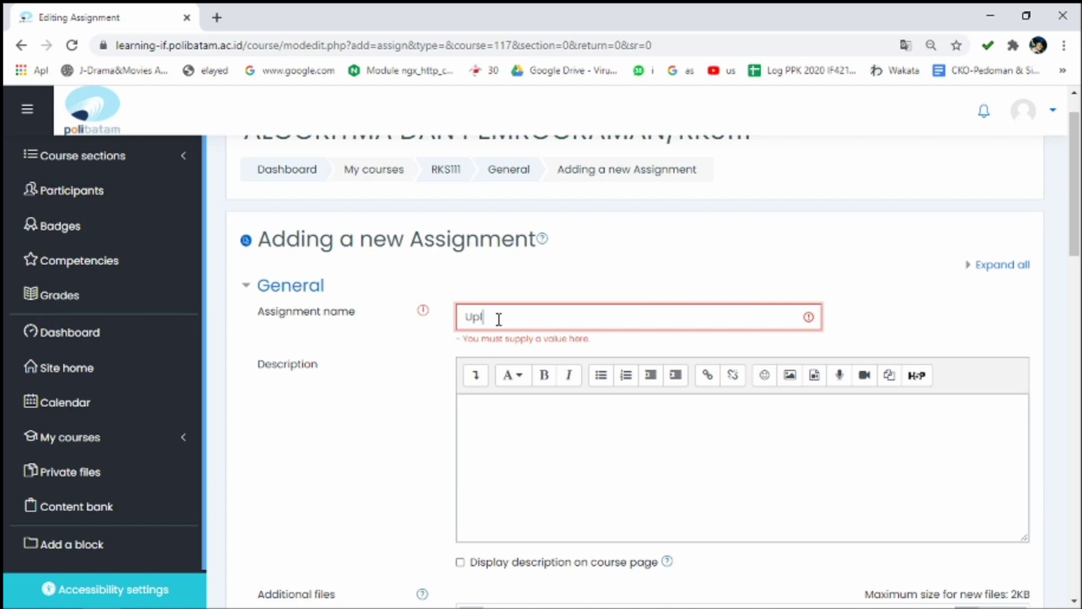
{"action": "type", "text": " tugas Prak 01"}
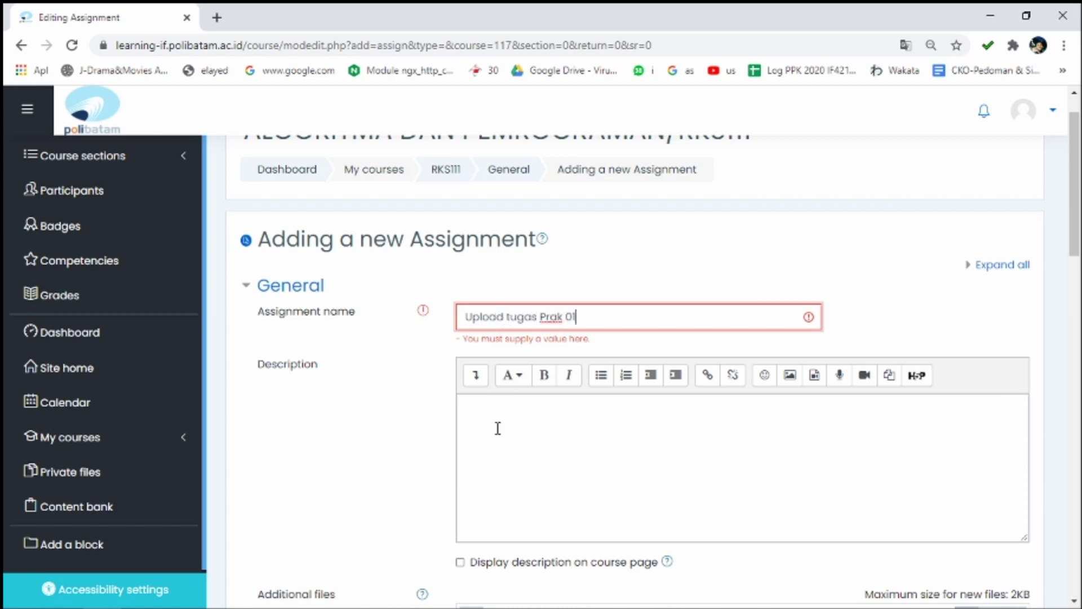
{"action": "scroll", "coordinate": [498, 429], "scroll_direction": "down", "scroll_amount": 15}
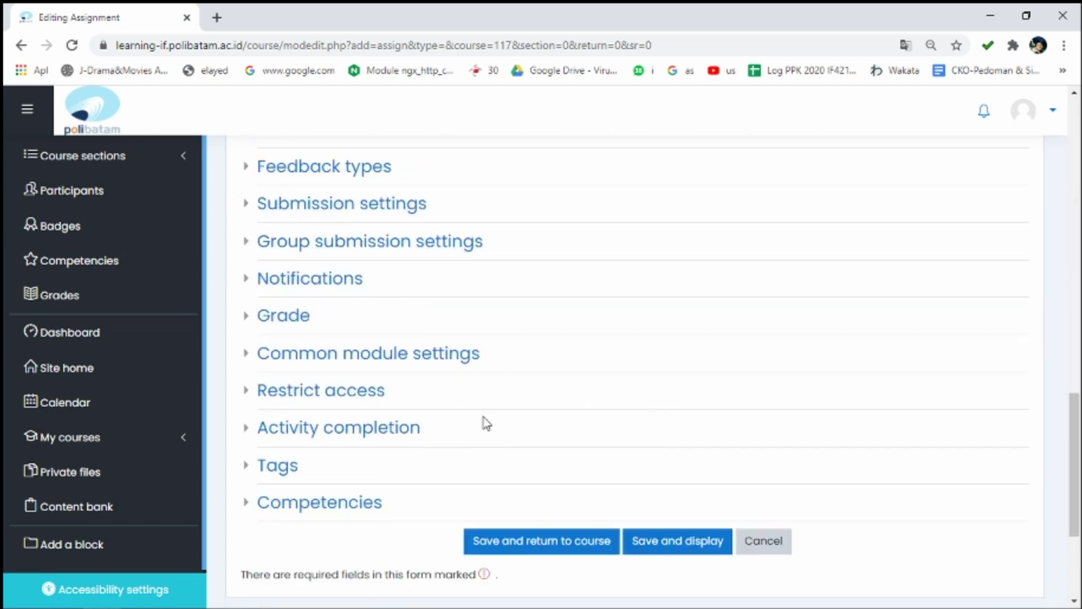
{"action": "left_click", "coordinate": [530, 544]}
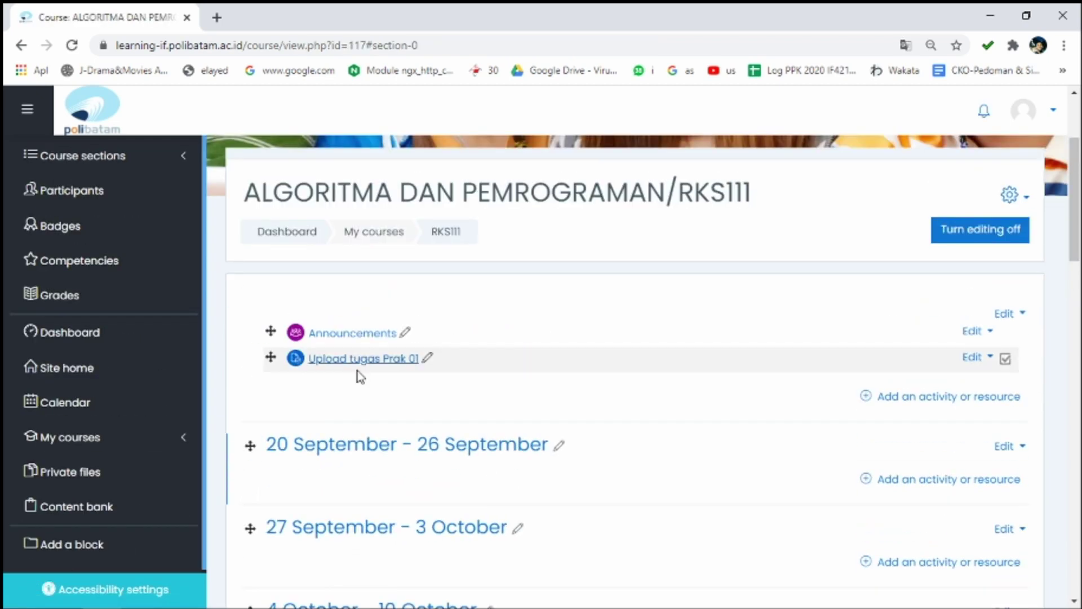
Enlarge the page and open the "Upload tugas Prak 01" assignment to view its grading summary and due date
{"action": "scroll", "coordinate": [495, 379], "scroll_direction": "up", "scroll_amount": 2}
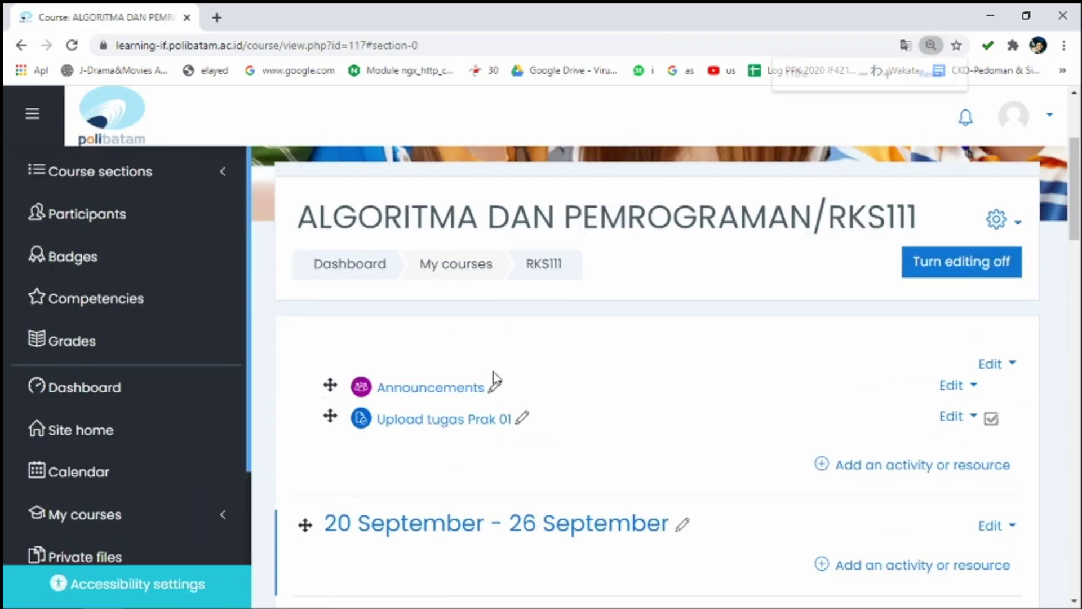
{"action": "scroll", "coordinate": [578, 379], "scroll_direction": "down", "scroll_amount": 3}
{"action": "left_click", "coordinate": [500, 280]}
{"action": "scroll", "coordinate": [659, 461], "scroll_direction": "down", "scroll_amount": 5}
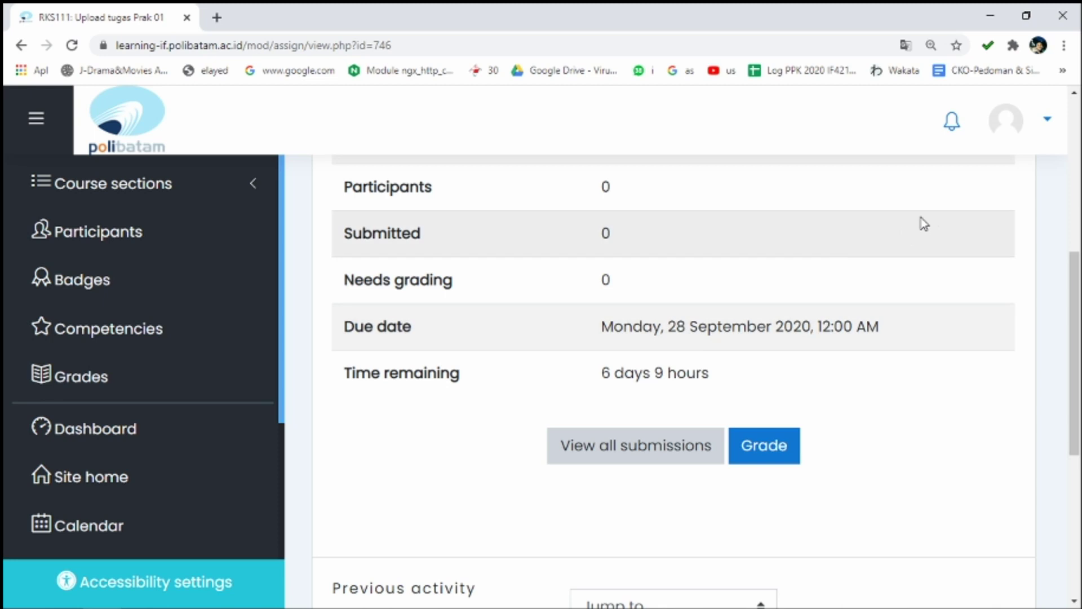
Leave the assignment page and review the 01 Pengenalan Algoritma worksheet in Word from the Bagian 1 running question through Bagian 3: Kasir Fast Food
{"action": "scroll", "coordinate": [621, 338], "scroll_direction": "up", "scroll_amount": 5}
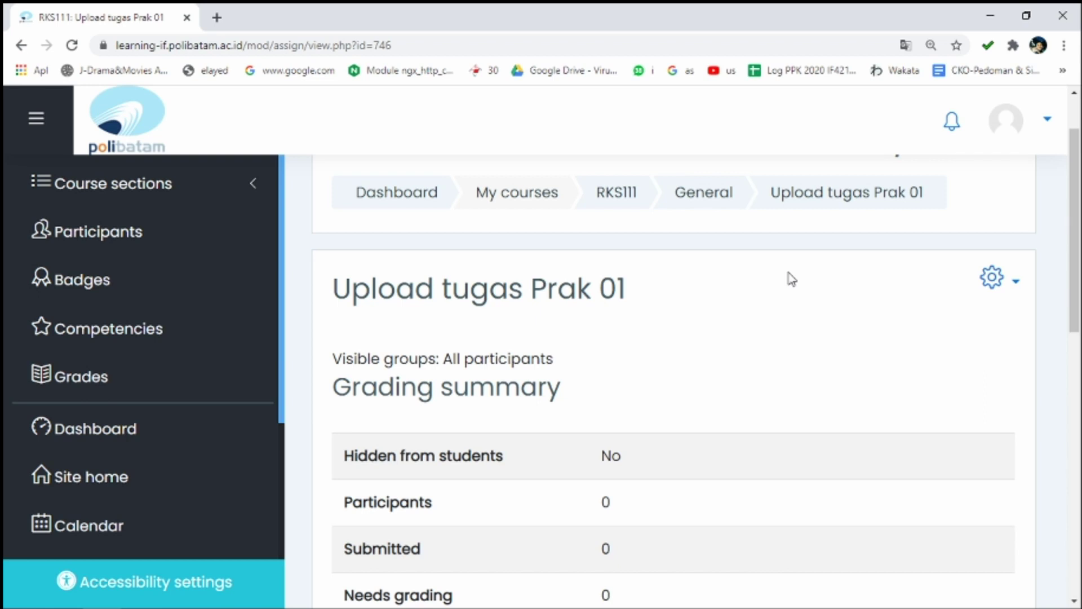
{"action": "left_click", "coordinate": [990, 16]}
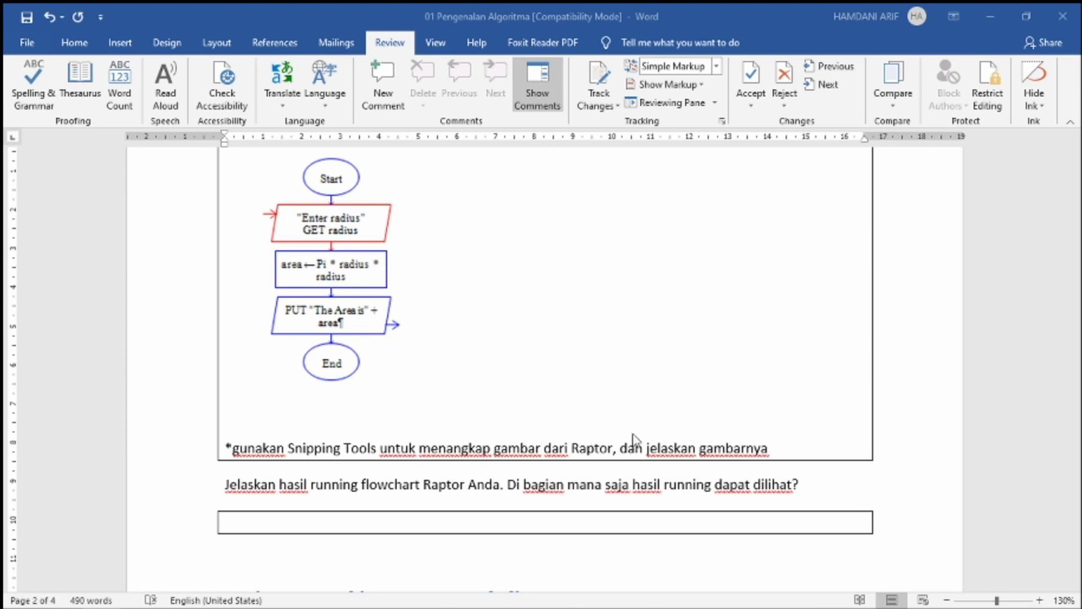
{"action": "scroll", "coordinate": [642, 445], "scroll_direction": "down", "scroll_amount": 3}
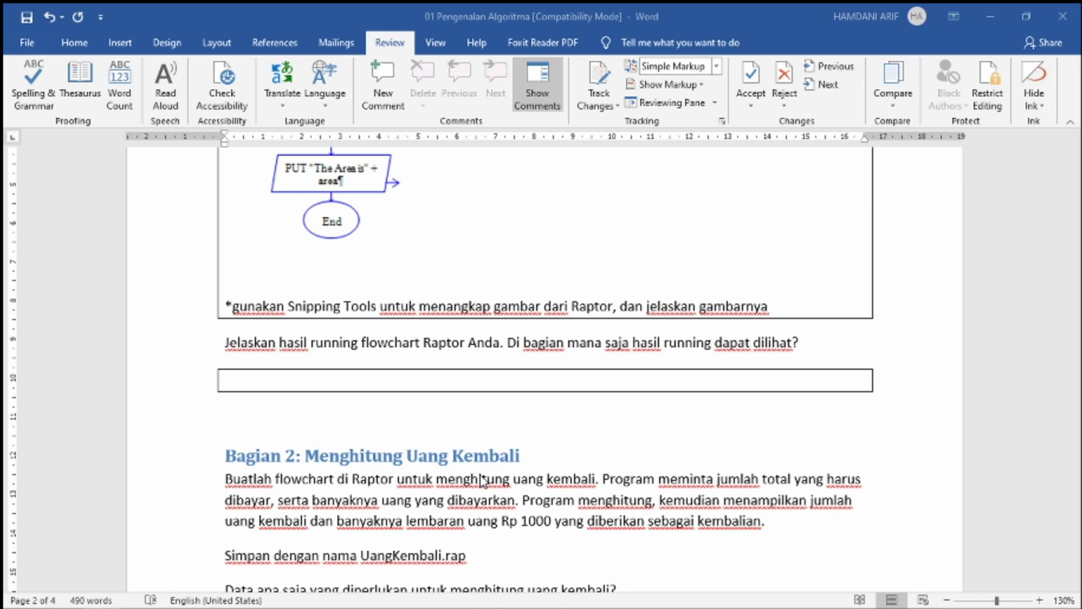
{"action": "scroll", "coordinate": [482, 479], "scroll_direction": "down", "scroll_amount": 15}
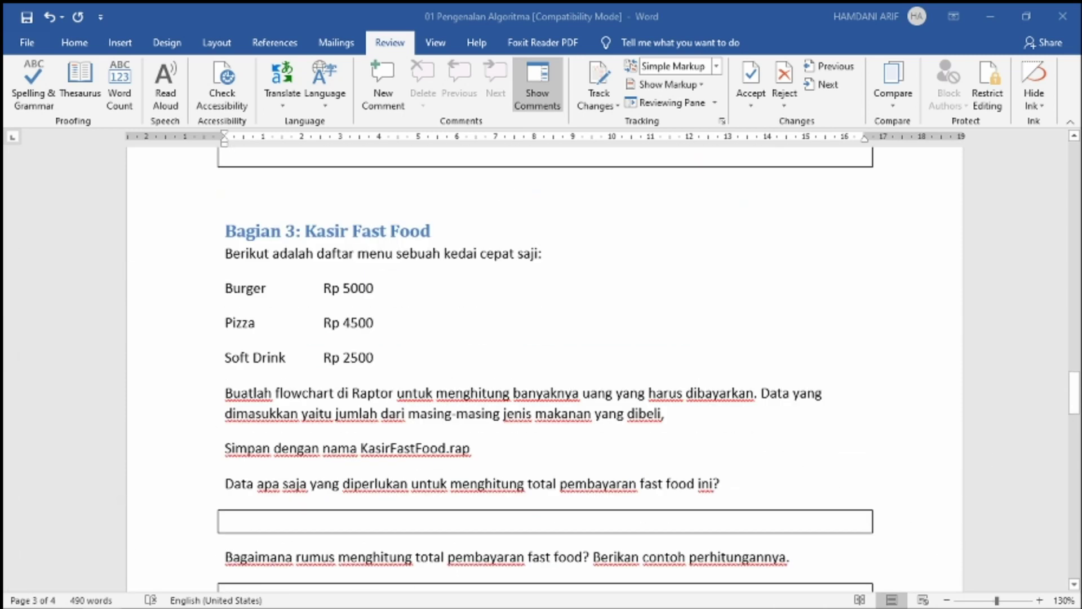
{"action": "scroll", "coordinate": [1075, 411], "scroll_direction": "down", "scroll_amount": 12}
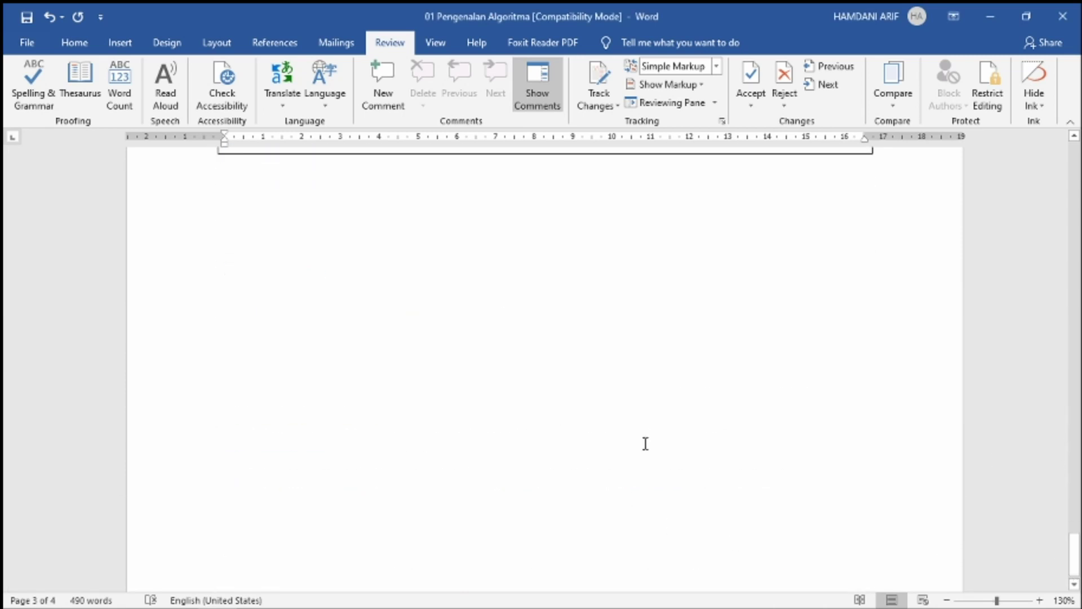
{"action": "scroll", "coordinate": [646, 444], "scroll_direction": "up", "scroll_amount": 5}
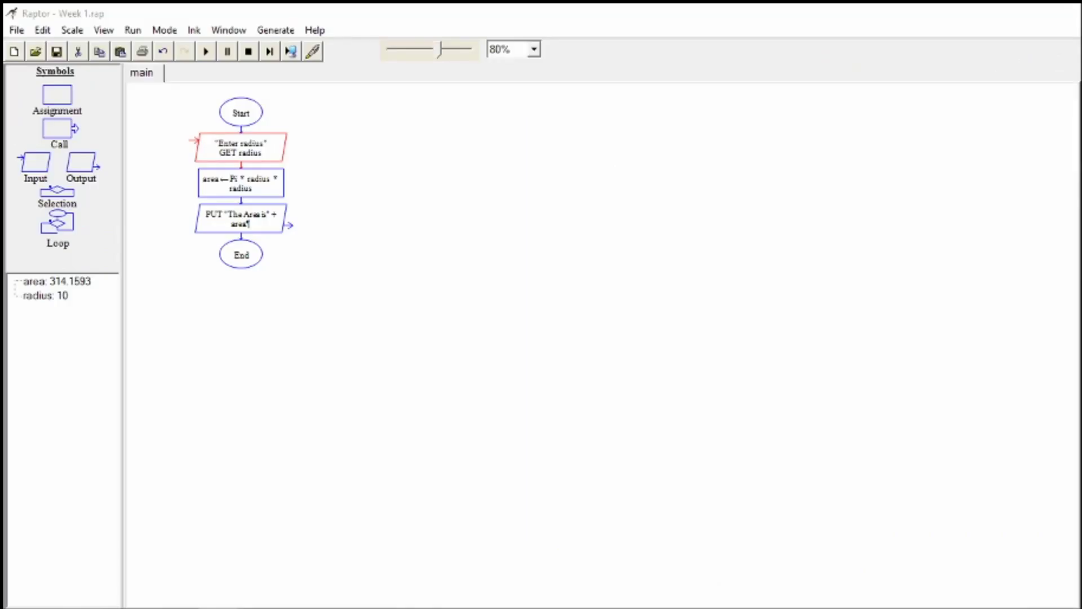
Close the Week 1.rap flowchart in Raptor and minimize the Foxit Reader slides to reach the desktop
{"action": "left_click", "coordinate": [478, 282]}
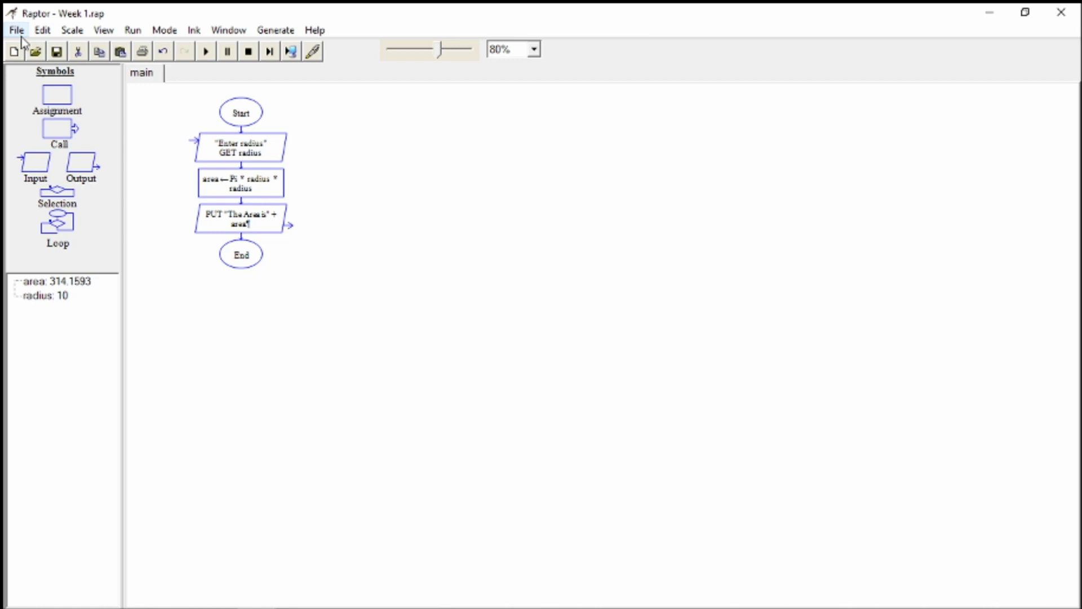
{"action": "left_click_drag", "start_coordinate": [138, 87], "coordinate": [434, 371]}
{"action": "left_click", "coordinate": [436, 377]}
{"action": "left_click", "coordinate": [1061, 12]}
{"action": "left_click", "coordinate": [557, 373]}
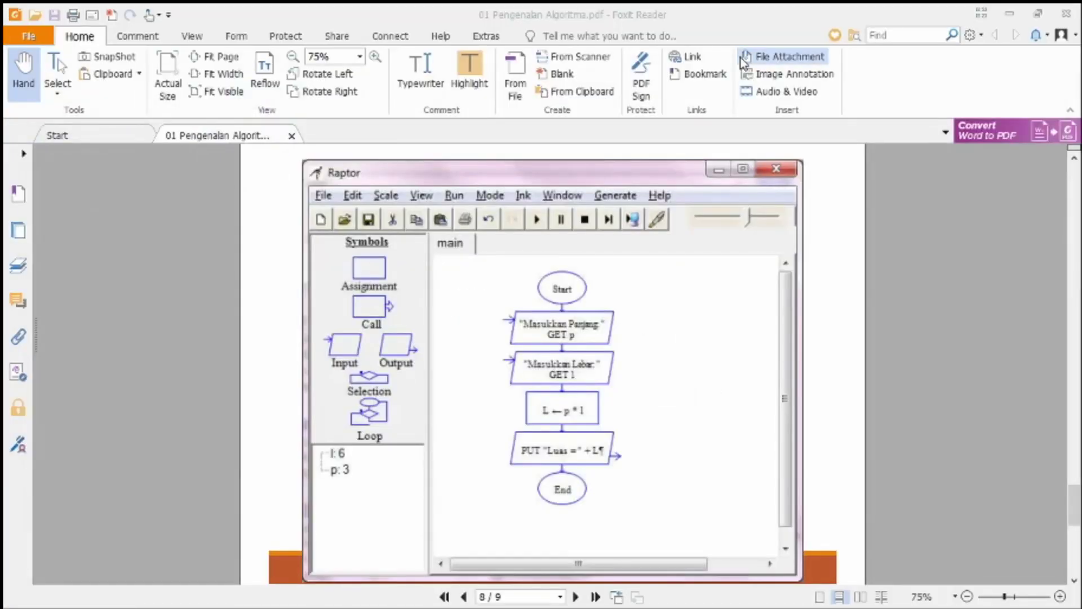
{"action": "left_click", "coordinate": [1010, 13]}
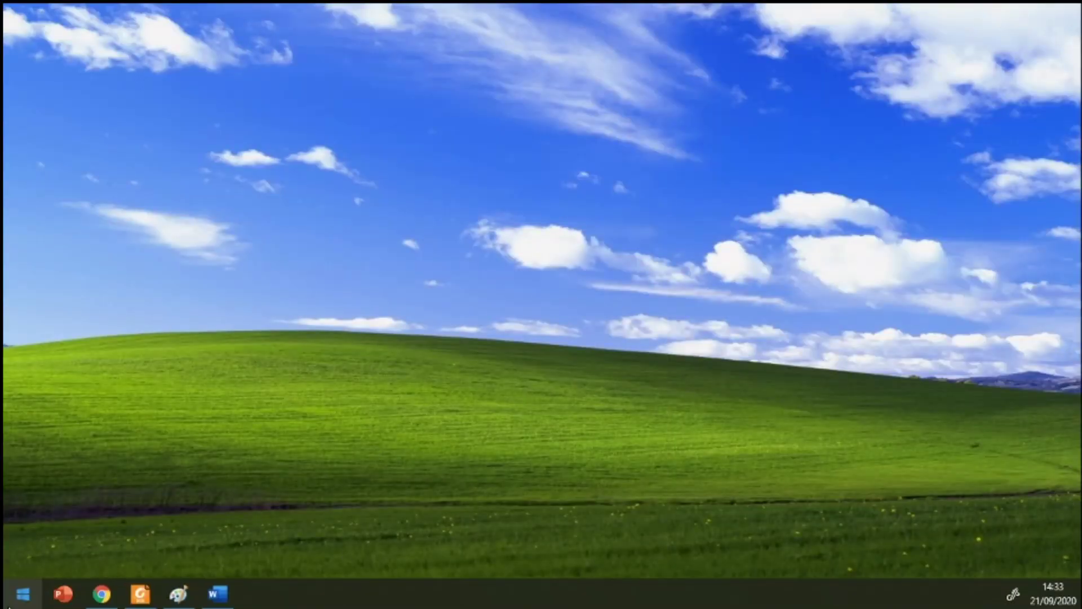
Locate RAPTOR among the recently added programs and open the desktop's icon view options
{"action": "left_click", "coordinate": [24, 601]}
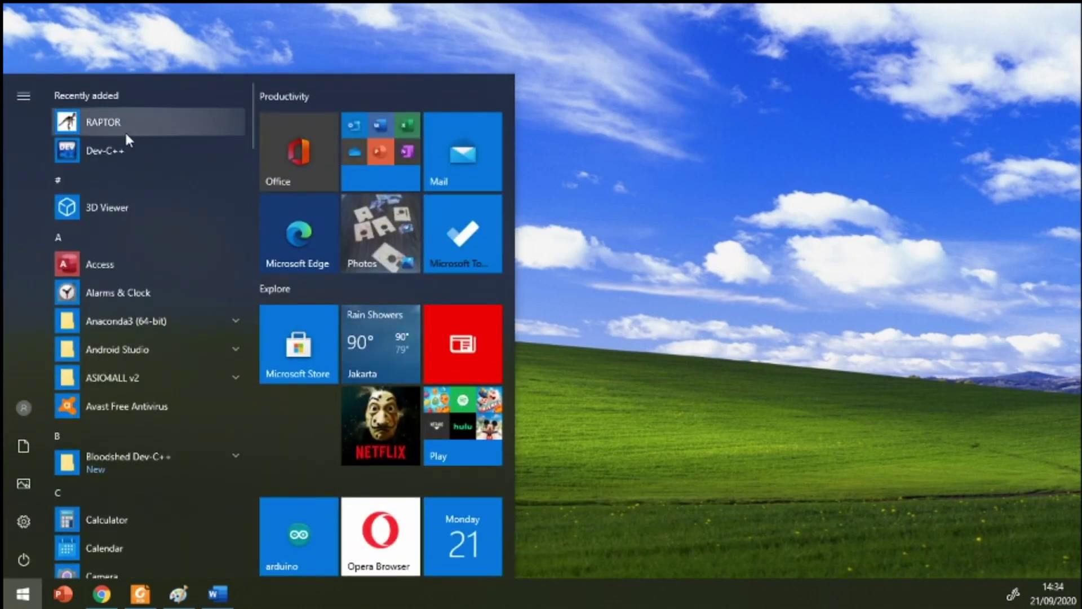
{"action": "left_click", "coordinate": [724, 110]}
{"action": "right_click", "coordinate": [563, 92]}
{"action": "mouse_move", "coordinate": [590, 104]}
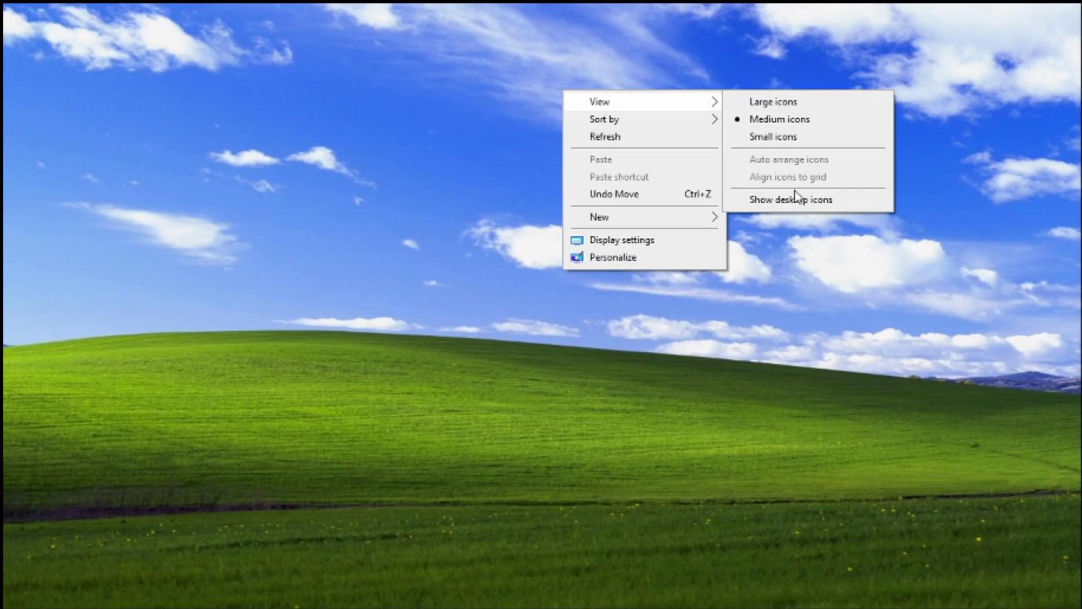